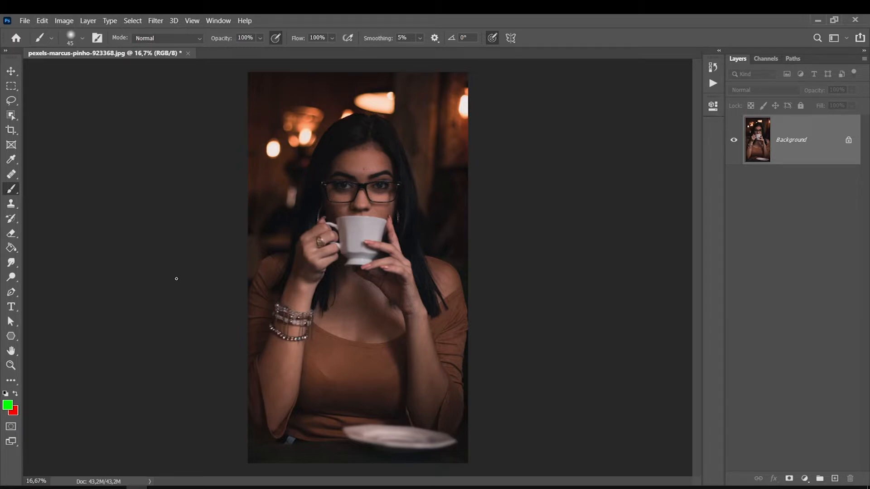
Duplicate the background photo onto a new layer and open the copy in the Camera Raw Filter
key(ctrl+j)
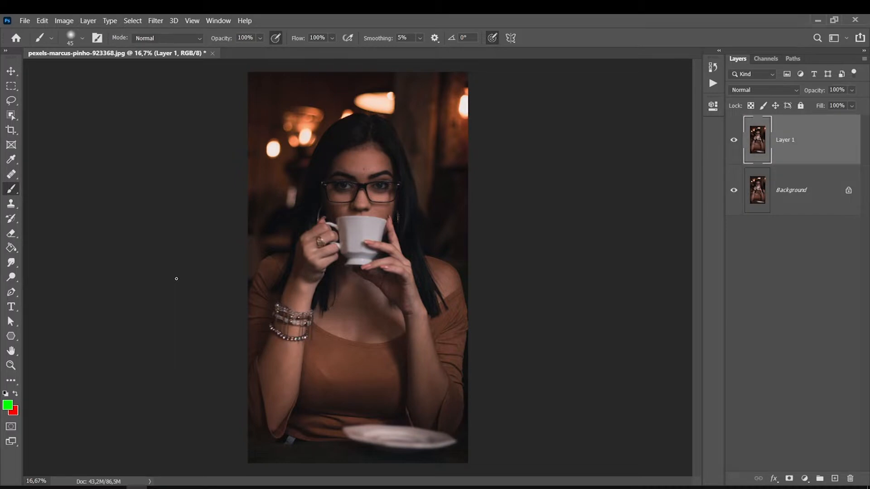
click(156, 20)
click(163, 85)
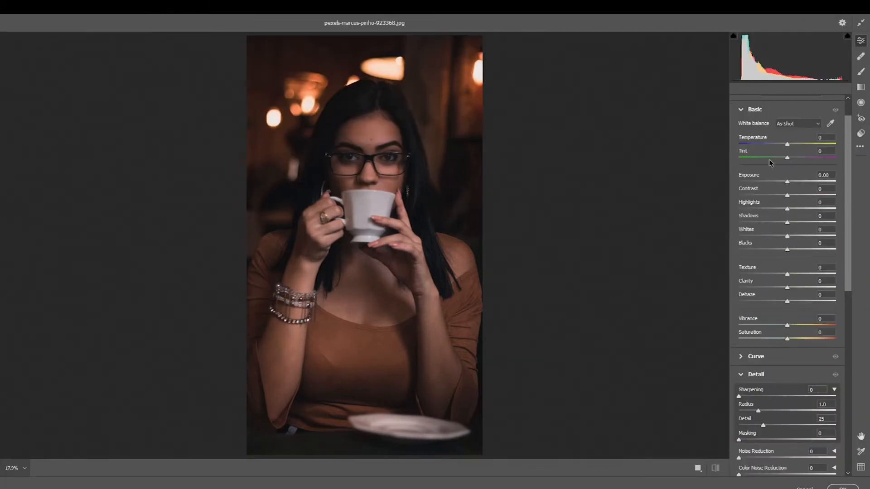
Set the basic tone to Temperature +5, Contrast +9, Highlights -25, Shadows +76, Whites +30 and Blacks -19
drag(847, 141, 841, 89)
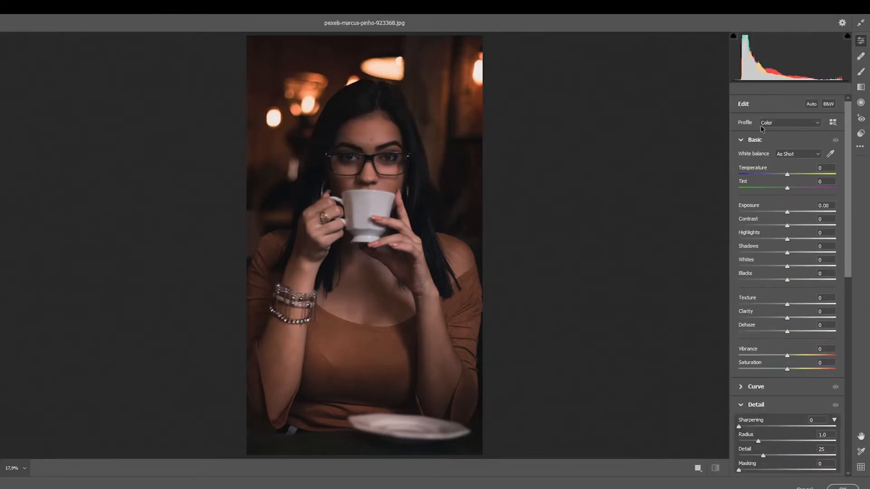
drag(788, 173, 791, 170)
drag(787, 226, 791, 225)
drag(786, 279, 802, 267)
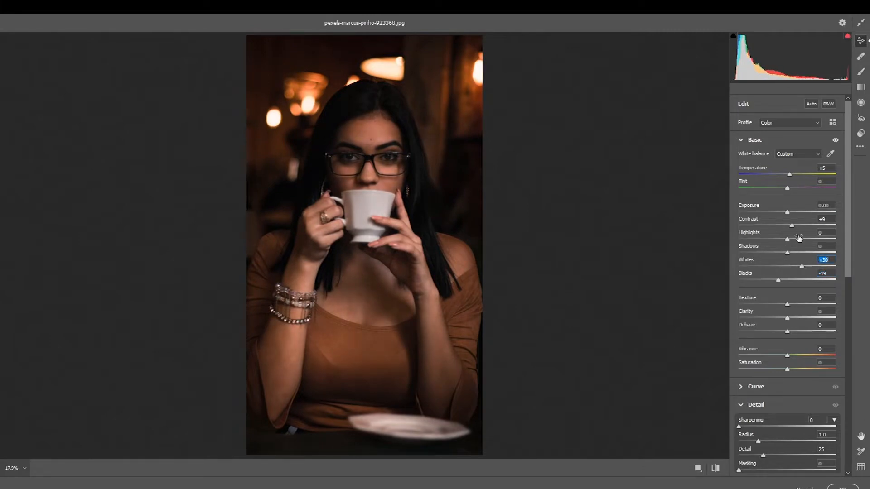
drag(786, 251, 824, 253)
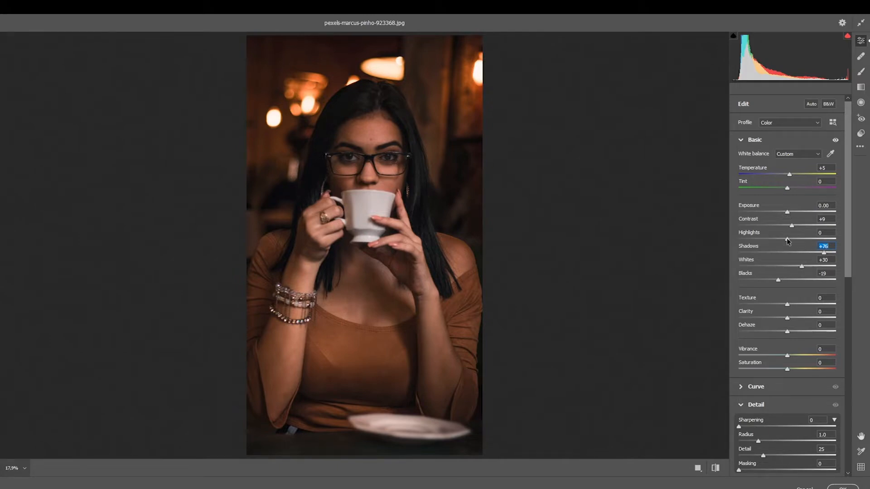
mouse_move(787, 242)
mouse_down()
mouse_move(765, 241)
mouse_move(779, 241)
mouse_move(773, 246)
mouse_up()
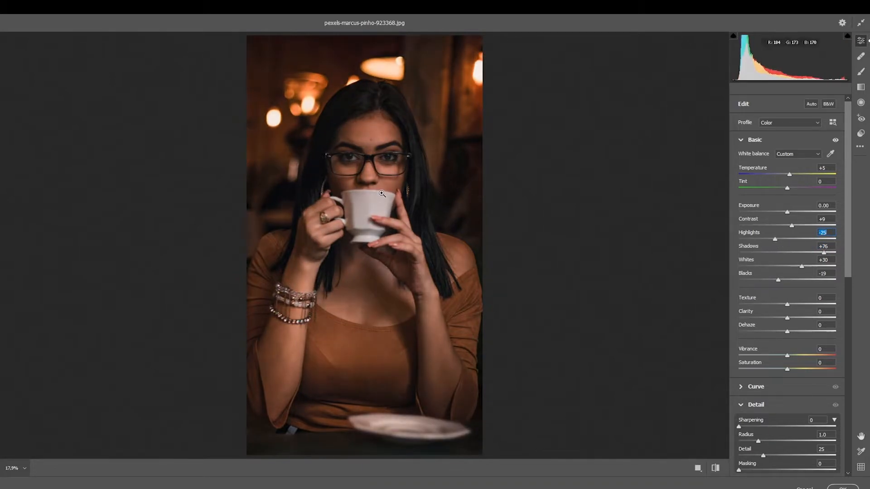
Set Texture to -21, Clarity to +5 and Vibrance to +5
drag(787, 304, 779, 306)
click(777, 305)
drag(821, 310, 787, 307)
text(5)
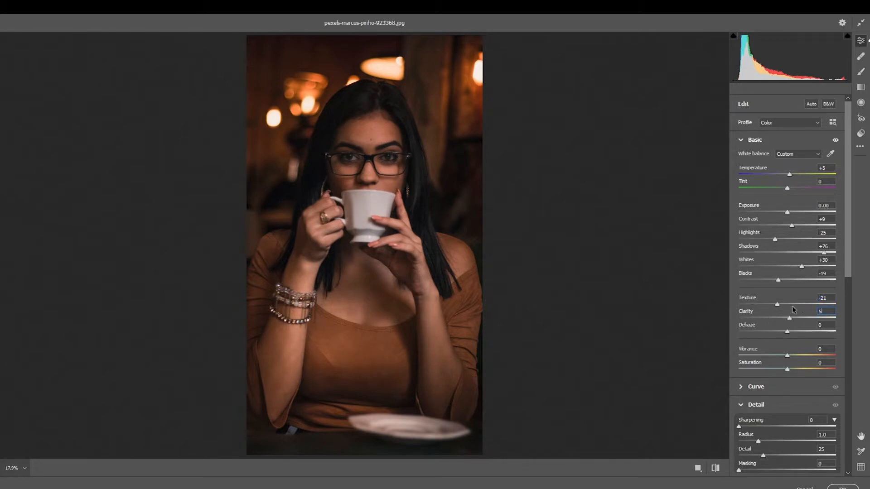
scroll(789, 323, down, 1)
drag(823, 320, 808, 321)
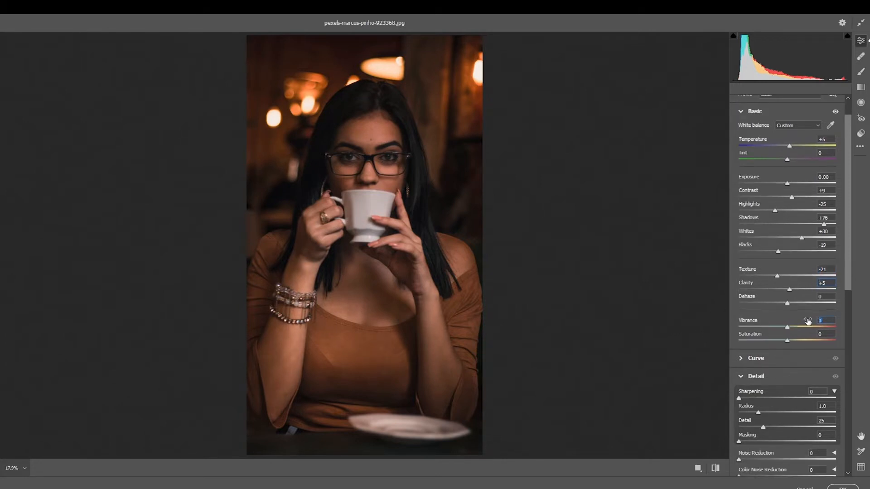
text(5)
Warm the Temperature slightly and set Sharpening to 5
drag(848, 272, 848, 205)
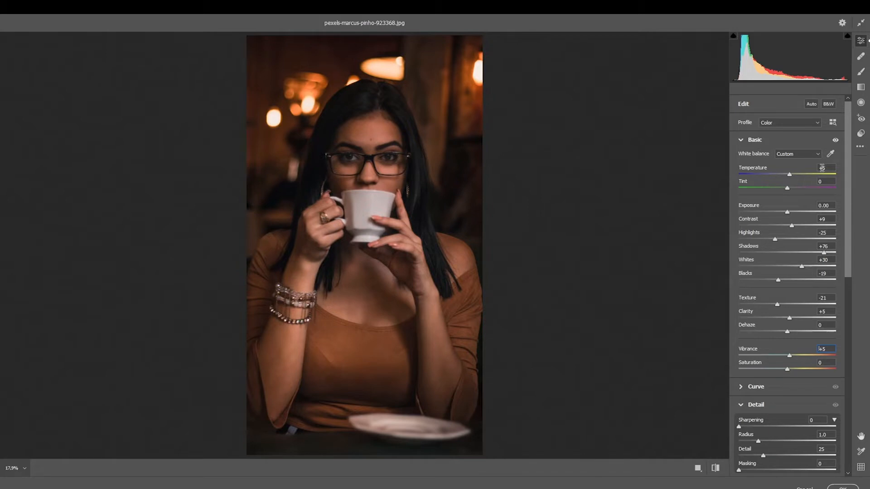
mouse_move(789, 174)
mouse_down()
mouse_move(779, 180)
mouse_move(792, 177)
mouse_up()
drag(848, 157, 843, 226)
click(760, 257)
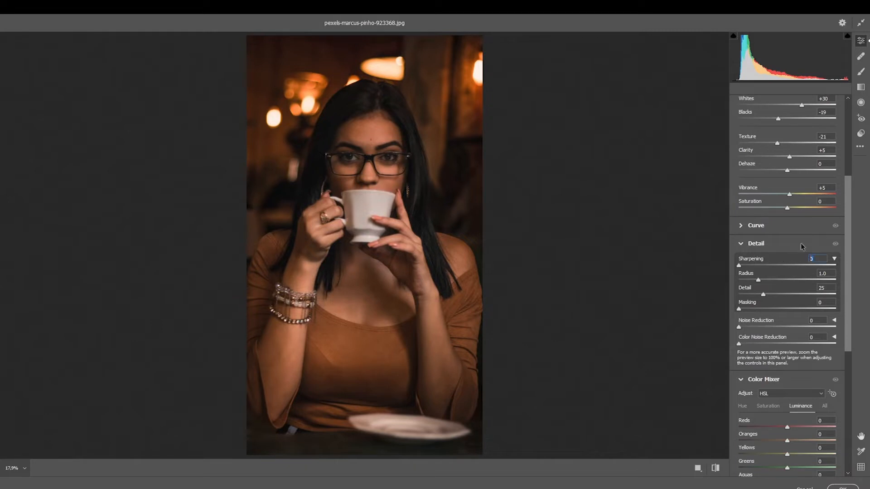
Calibrate the primaries with Red Hue +80, Green Hue +98, Blue Hue -57 and Blue Saturation -26
drag(844, 253, 851, 363)
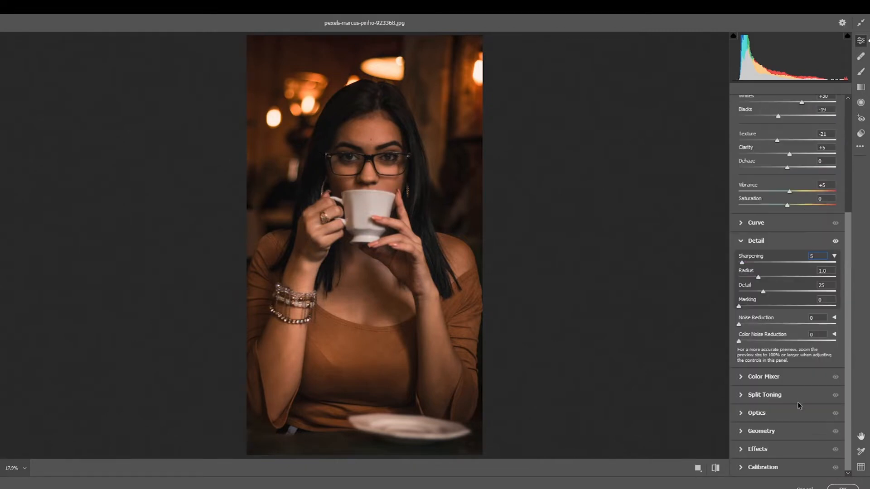
click(735, 468)
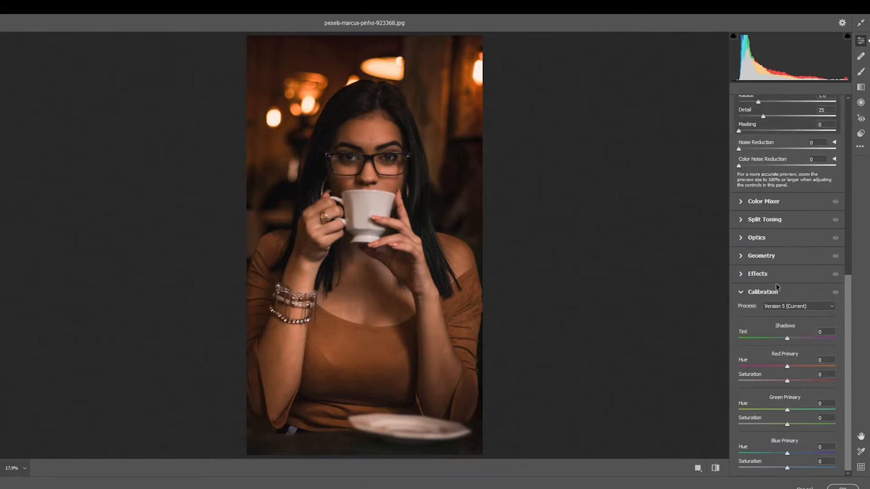
drag(788, 366, 826, 368)
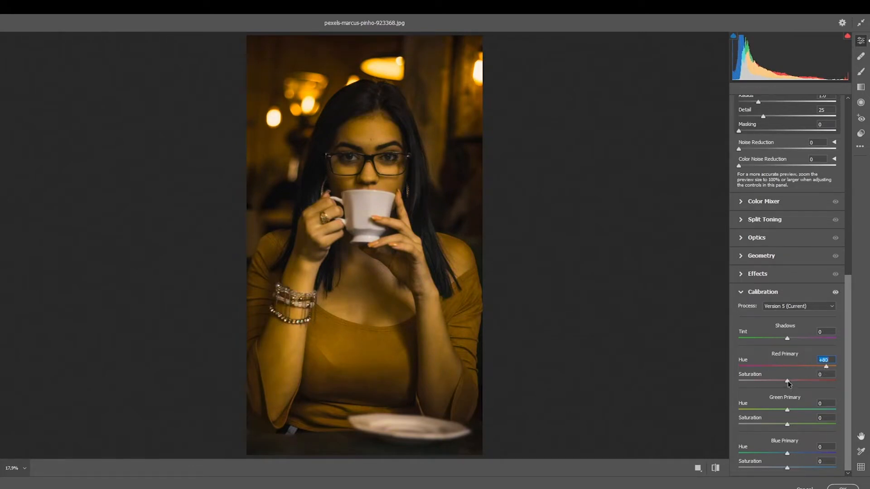
drag(787, 409, 834, 411)
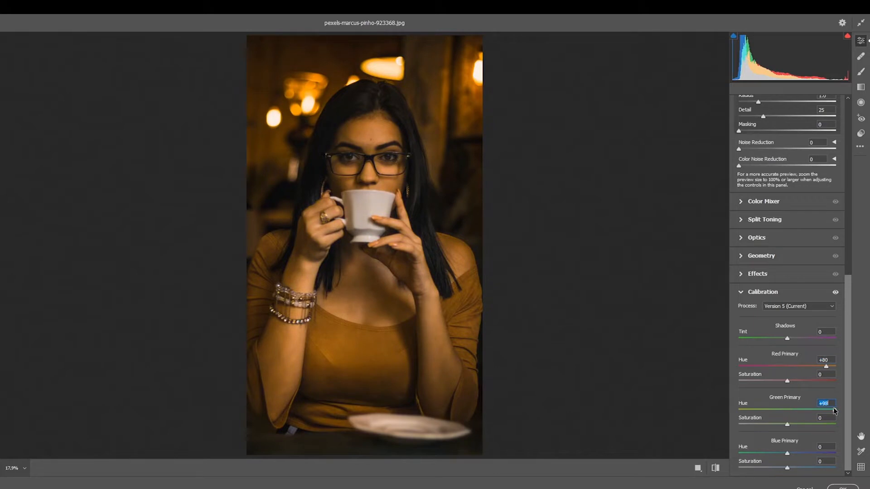
drag(787, 453, 774, 467)
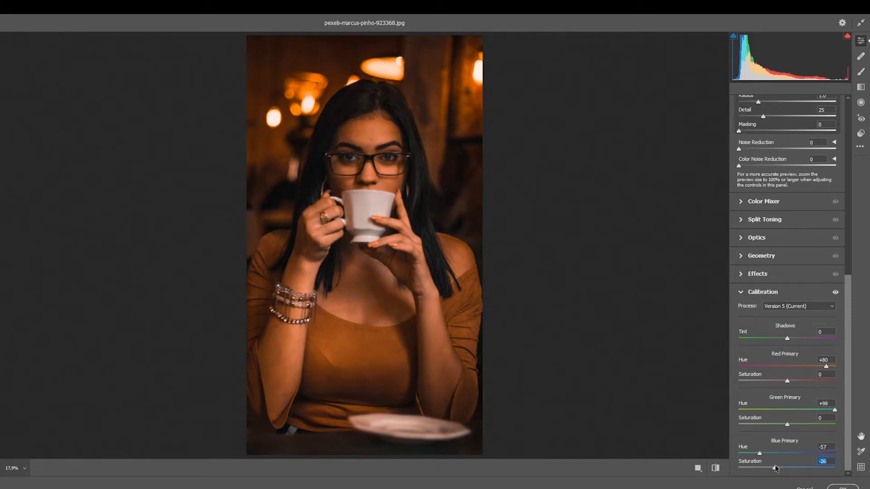
Push the Red and Green Primary hues further, refine the other primary calibration values, and cool the overall Temperature to -15
drag(826, 366, 831, 366)
drag(834, 409, 836, 410)
drag(787, 424, 752, 453)
scroll(788, 272, up, 10)
drag(792, 167, 781, 168)
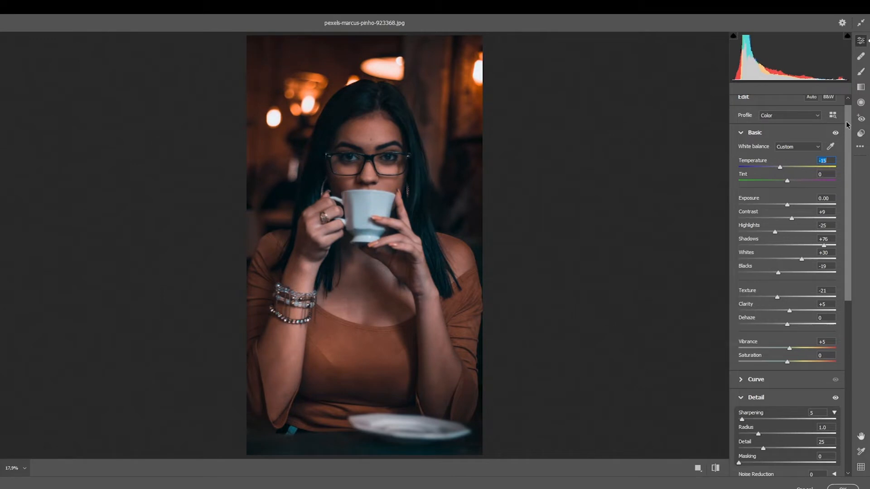
Place an elliptical Radial Filter centred on the woman's face and cup and set its Exposure to +0.20
click(861, 102)
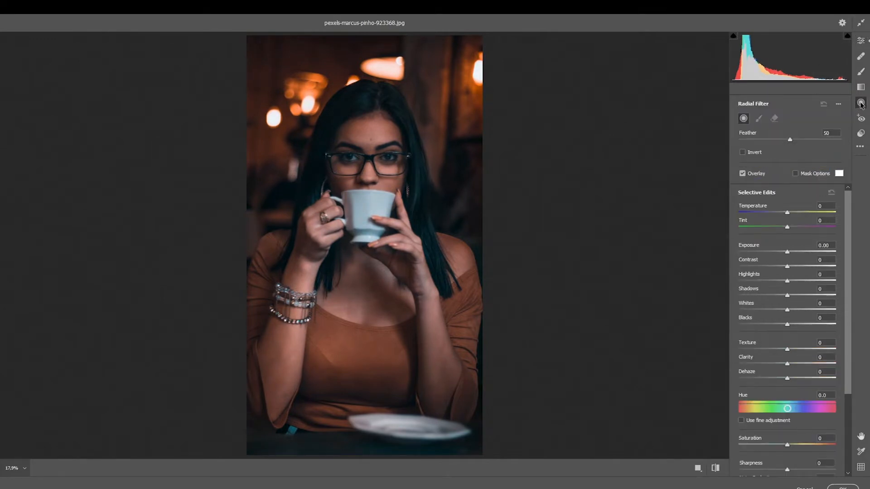
drag(349, 192, 402, 266)
drag(349, 168, 365, 182)
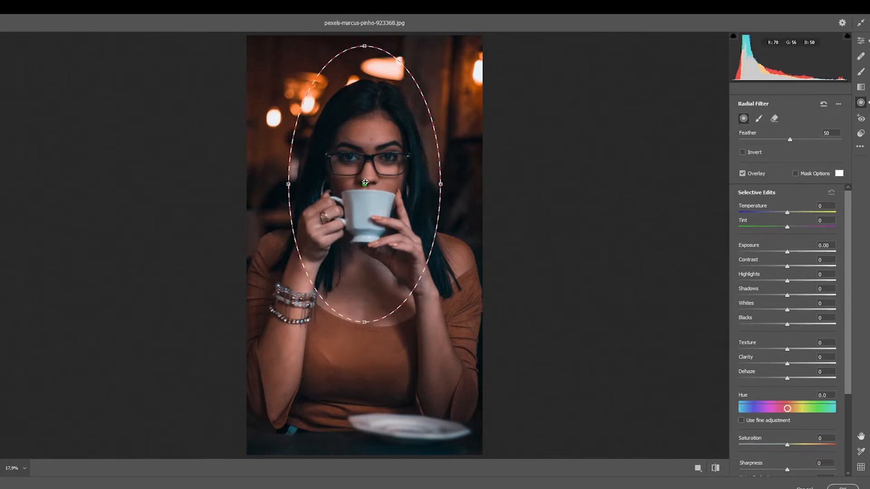
drag(787, 310, 797, 309)
double_click(787, 310)
drag(787, 252, 802, 269)
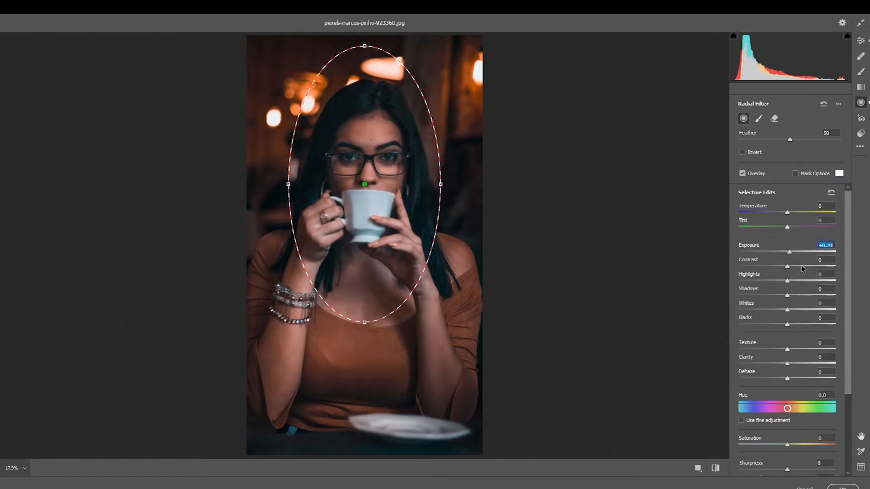
Widen the radial ellipse to the photo's edges and set Feather 94, Contrast -35, Shadows +31 and Blacks -3
drag(791, 140, 835, 139)
drag(289, 184, 250, 185)
drag(787, 266, 803, 293)
drag(787, 324, 785, 325)
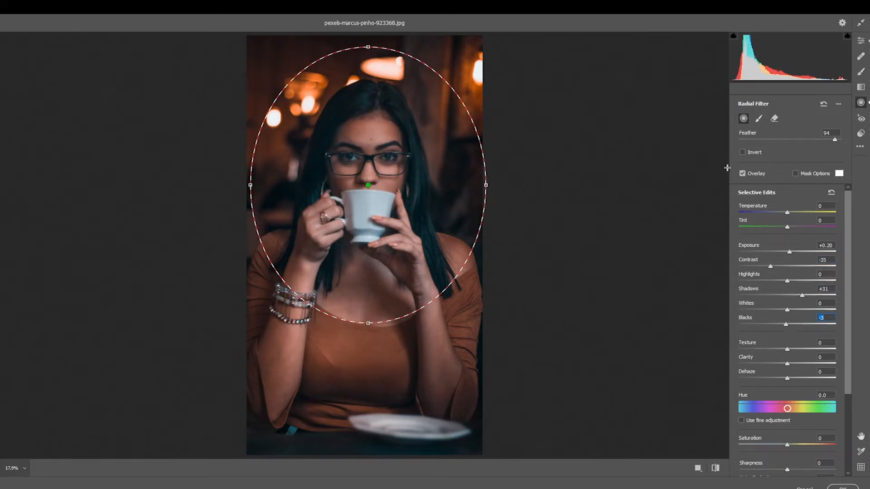
Warm the radial filter to Temperature +8, extend its ellipse down over the chest, and set Feather to 86
click(788, 212)
mouse_move(788, 213)
mouse_down()
mouse_move(778, 213)
mouse_move(792, 210)
mouse_up()
drag(367, 326, 367, 346)
mouse_move(328, 188)
mouse_down()
mouse_move(327, 210)
mouse_move(330, 199)
mouse_up()
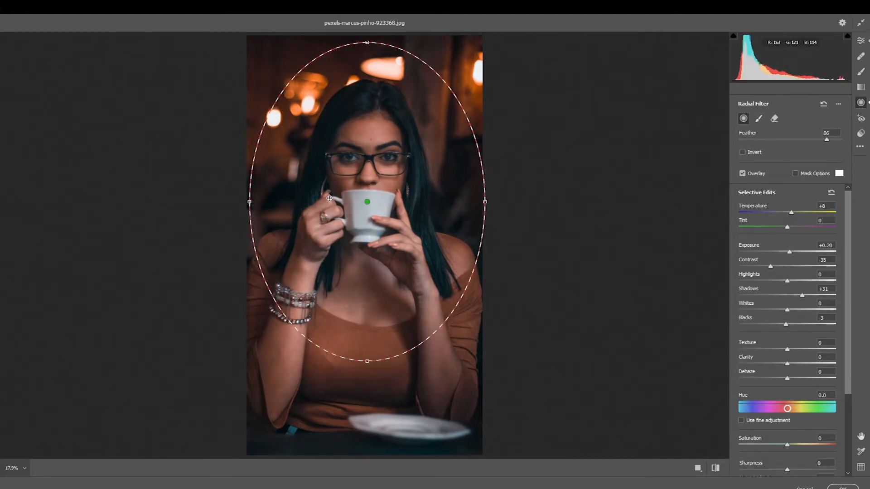
Raise the blue curve's black point, lower its white point, and add a shadow point at input 71, output 61
click(860, 42)
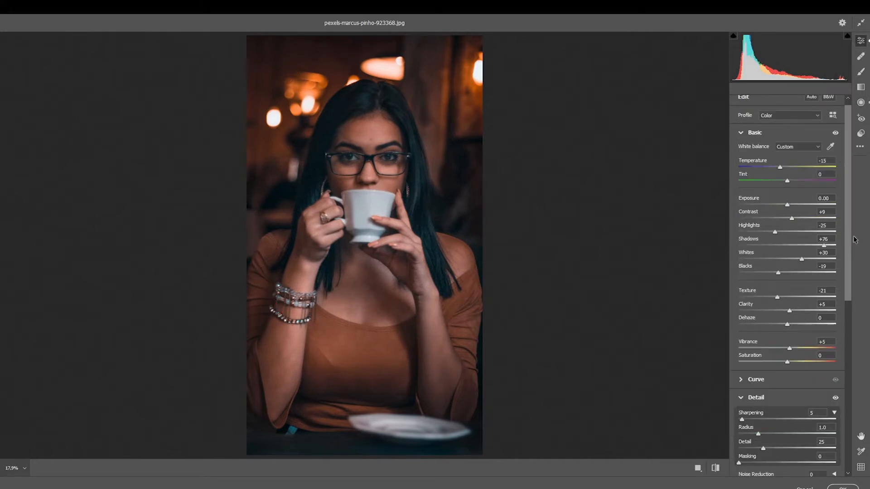
scroll(850, 242, down, 3)
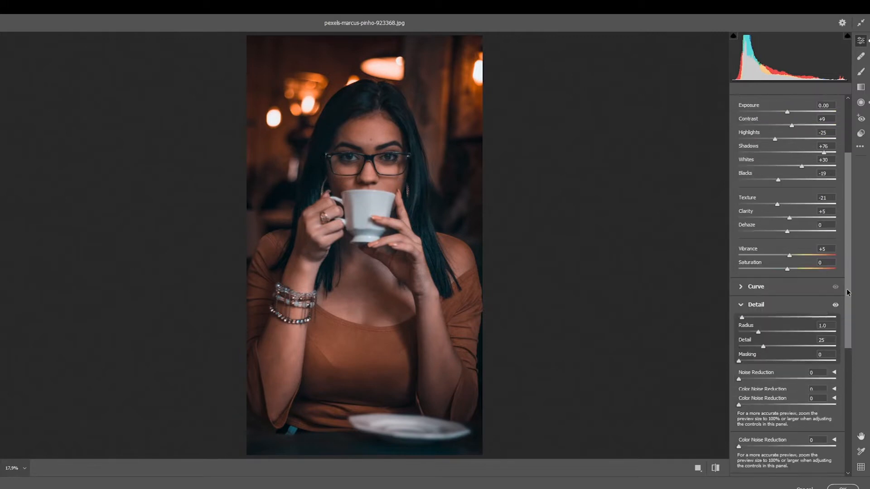
click(742, 278)
click(807, 294)
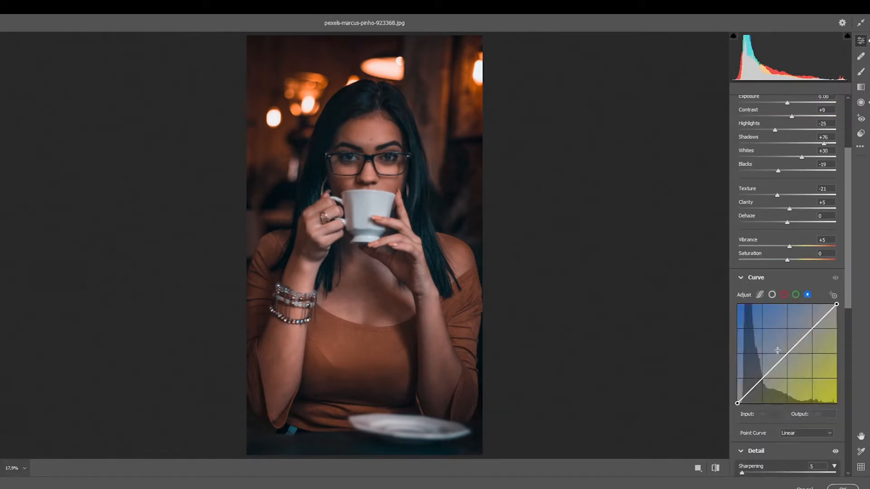
drag(738, 402, 737, 393)
drag(837, 304, 837, 327)
drag(738, 393, 765, 379)
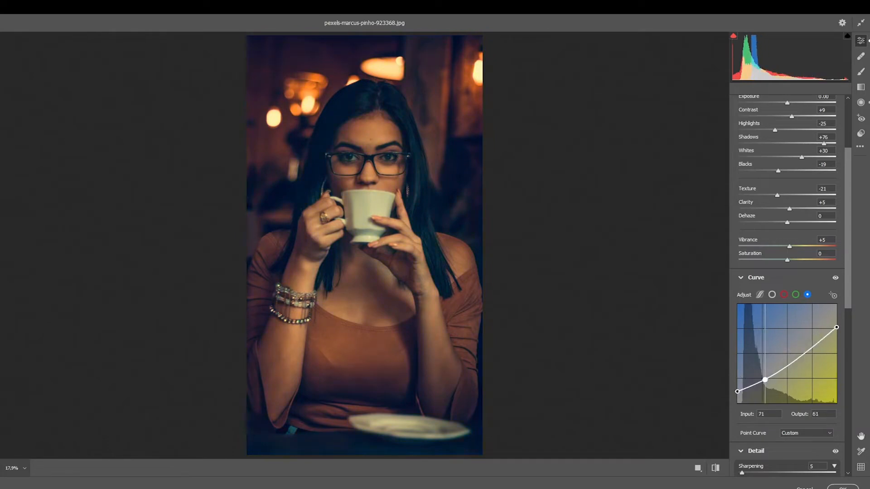
Add an upper-midtone point to the blue curve, lift the shadow and black points, and raise the white point to about output 230
drag(811, 348, 799, 339)
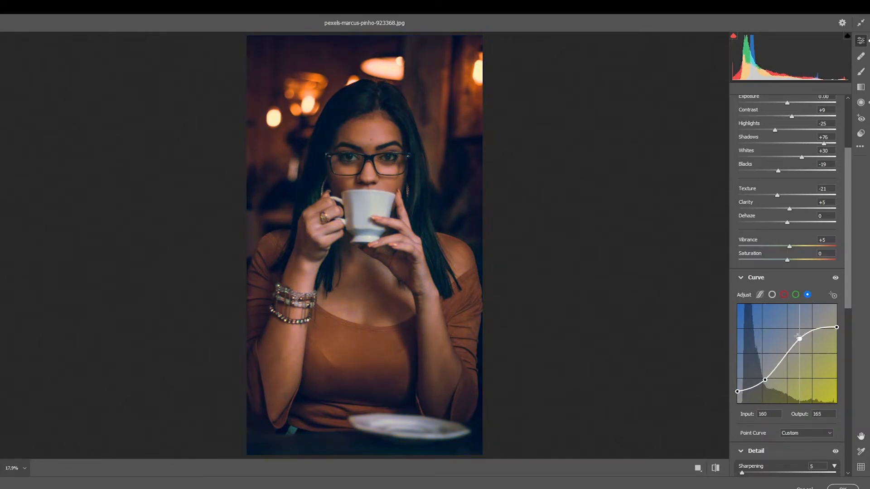
drag(765, 380, 737, 389)
drag(836, 327, 795, 336)
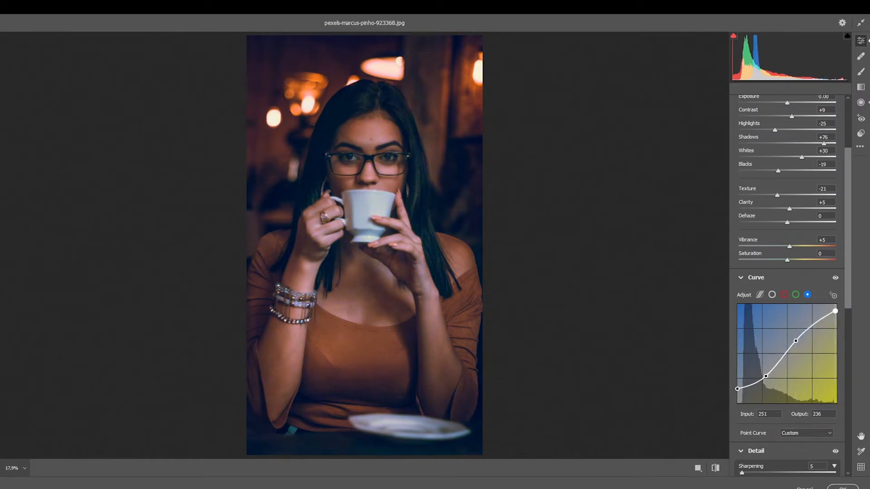
Lift the composite curve's black point and add a highlight point plus a shadow point at input 62, output 84
click(771, 295)
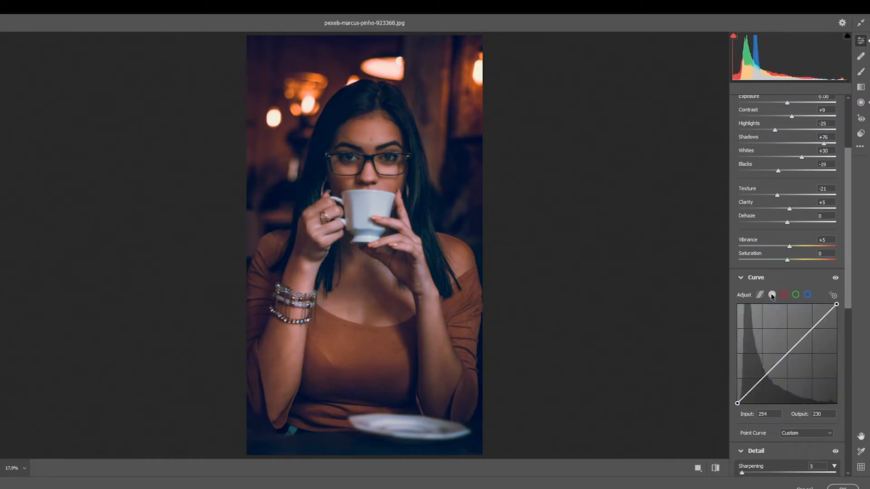
drag(737, 403, 734, 397)
drag(762, 372, 765, 377)
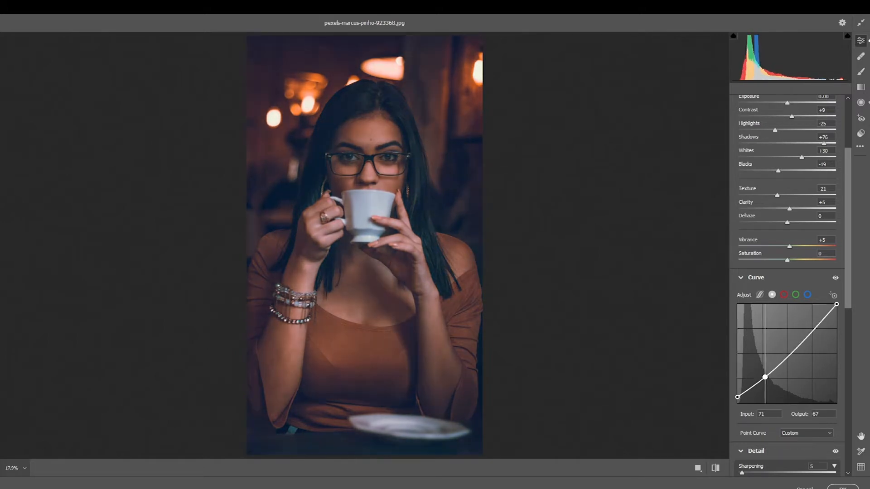
drag(810, 327, 812, 334)
drag(764, 377, 761, 371)
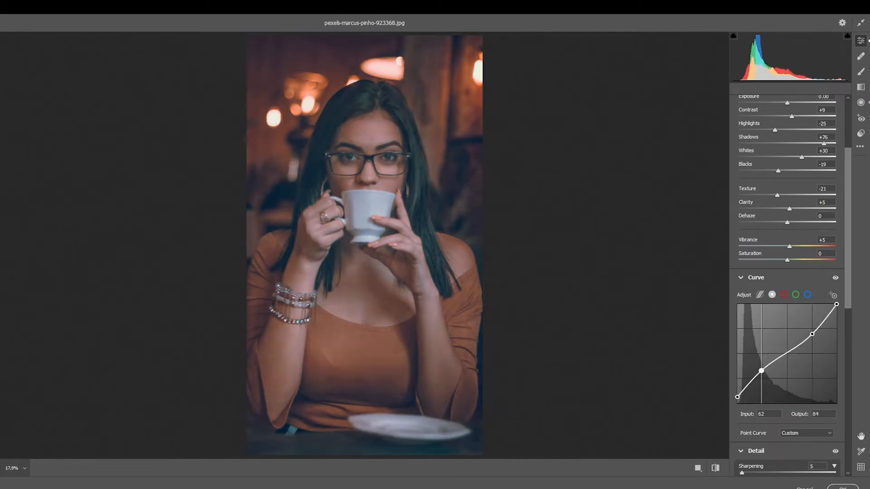
Refine the composite curve with the shadow point at input 63, output 67, an adjusted highlight point, and the black point at output 10
drag(812, 334, 806, 333)
drag(761, 374, 762, 377)
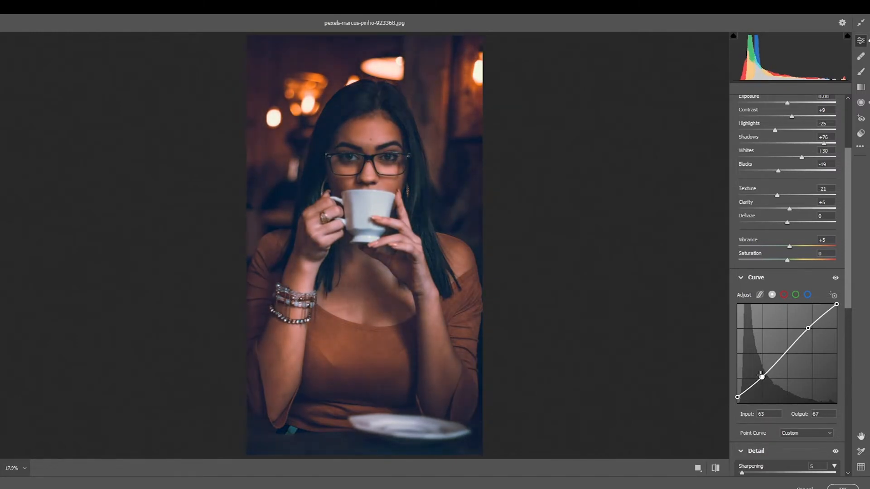
drag(807, 328, 809, 333)
scroll(808, 333, down, 3)
mouse_move(738, 244)
mouse_down()
mouse_move(737, 207)
mouse_move(737, 245)
mouse_up()
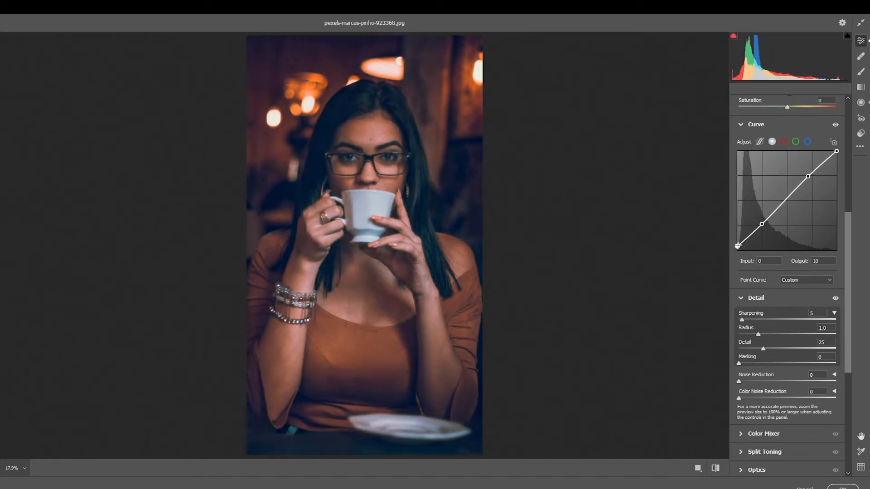
Lower the blue curve's upper-midtone point slightly and set its shadow point to input 71, output 74
click(807, 142)
mouse_move(796, 187)
mouse_down()
mouse_move(803, 193)
mouse_move(794, 164)
mouse_move(800, 192)
mouse_up()
drag(766, 223, 765, 222)
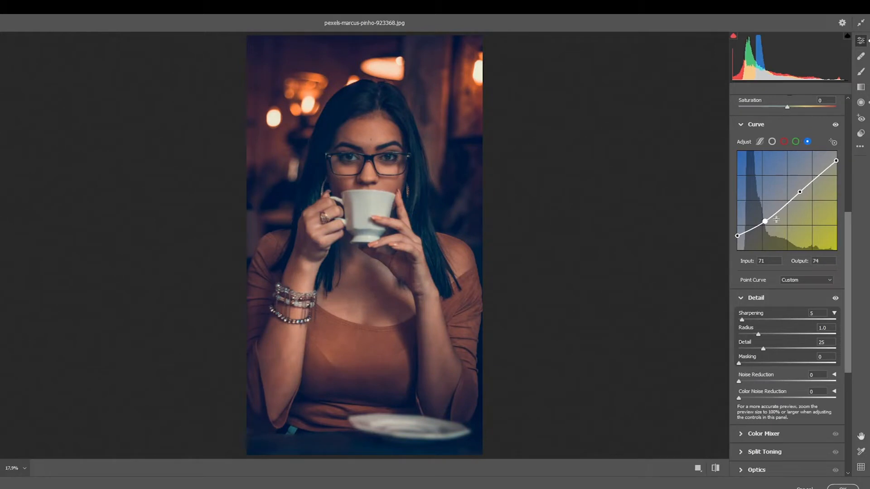
Set the Color Mixer hues to Reds -14 and Oranges +11
drag(848, 227, 847, 242)
click(801, 394)
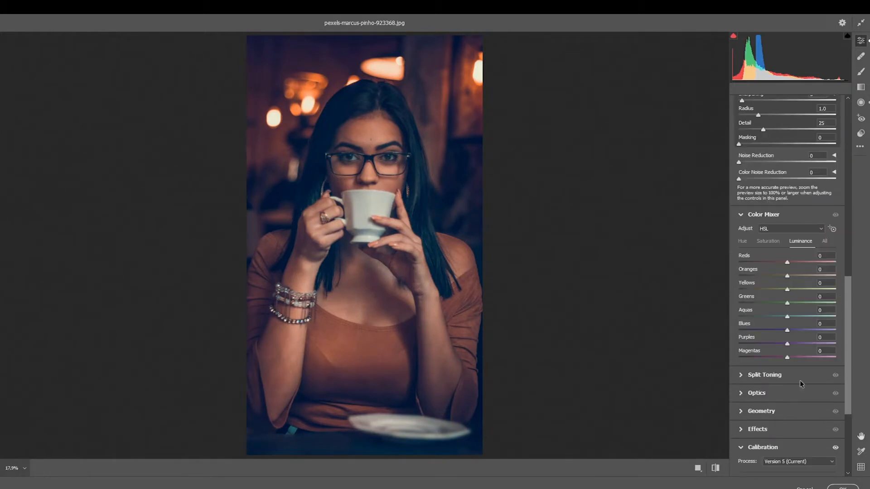
mouse_move(793, 264)
mouse_down()
mouse_move(812, 264)
mouse_move(797, 263)
mouse_up()
click(743, 242)
mouse_move(788, 266)
mouse_down()
mouse_move(832, 265)
mouse_move(746, 265)
mouse_move(780, 264)
mouse_move(811, 279)
mouse_move(765, 280)
mouse_move(794, 281)
mouse_up()
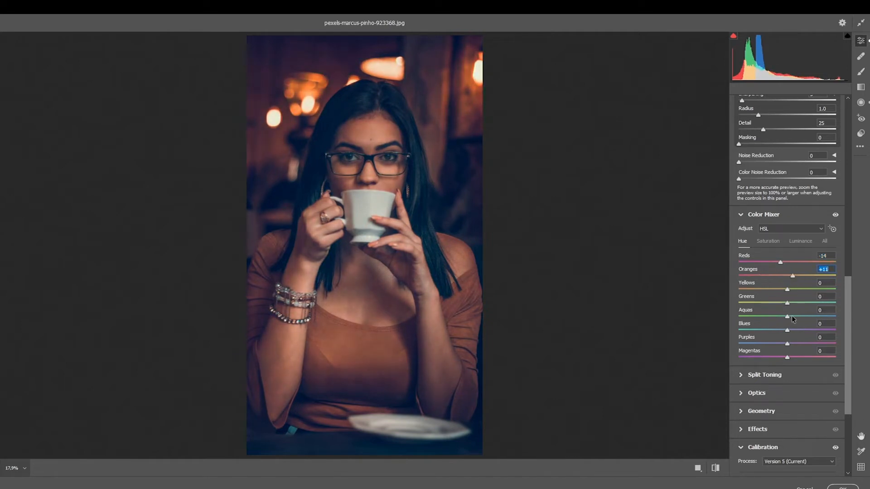
Adjust the cooler Color Mixer hues, then set saturations to Reds +46, Oranges +9, Yellows -37, Greens +27 and Blues +64
drag(783, 331, 804, 343)
drag(747, 359, 785, 358)
click(768, 242)
drag(789, 261, 800, 302)
drag(787, 330, 818, 326)
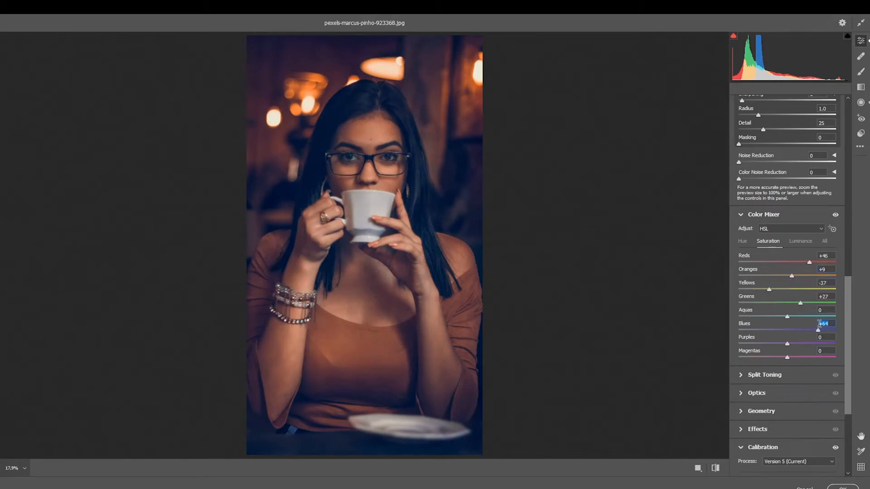
Set the Color Mixer luminance to Reds +47, Oranges +18, Blues +67 and Purples +38
click(799, 241)
mouse_move(788, 263)
mouse_down()
mouse_move(809, 262)
mouse_move(771, 261)
mouse_move(808, 257)
mouse_move(796, 276)
mouse_up()
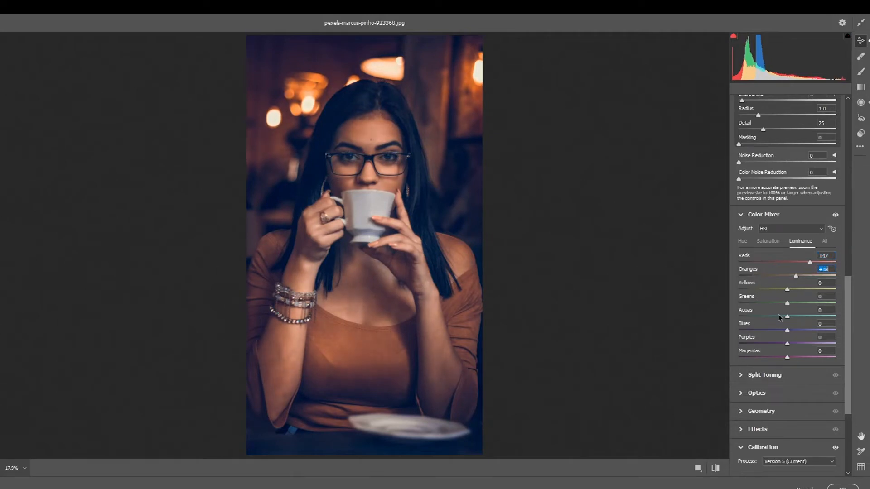
drag(787, 330, 819, 329)
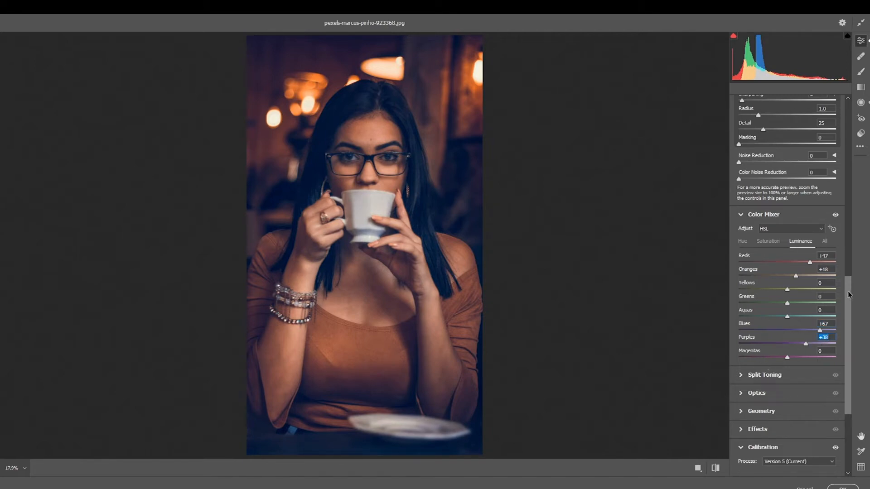
Add a vignette of -28 in the Camera Raw effects
drag(849, 295, 850, 347)
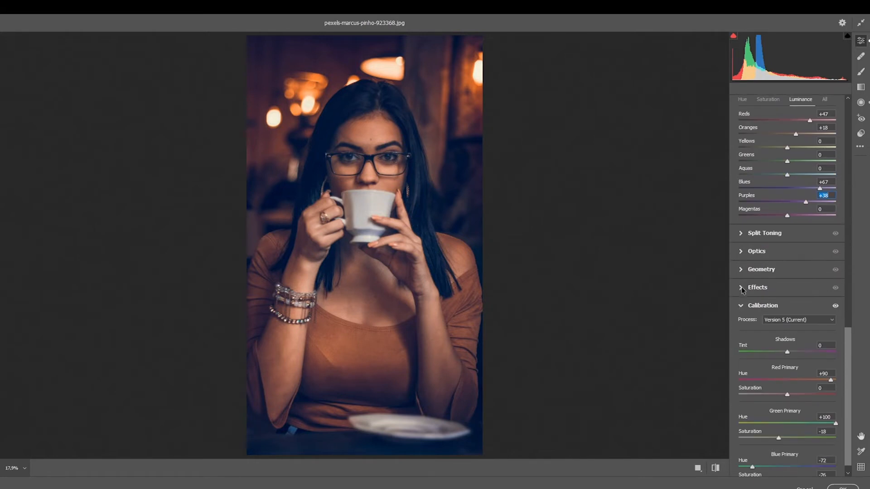
click(741, 288)
mouse_move(787, 327)
mouse_down()
mouse_move(815, 325)
mouse_move(766, 324)
mouse_move(774, 325)
mouse_up()
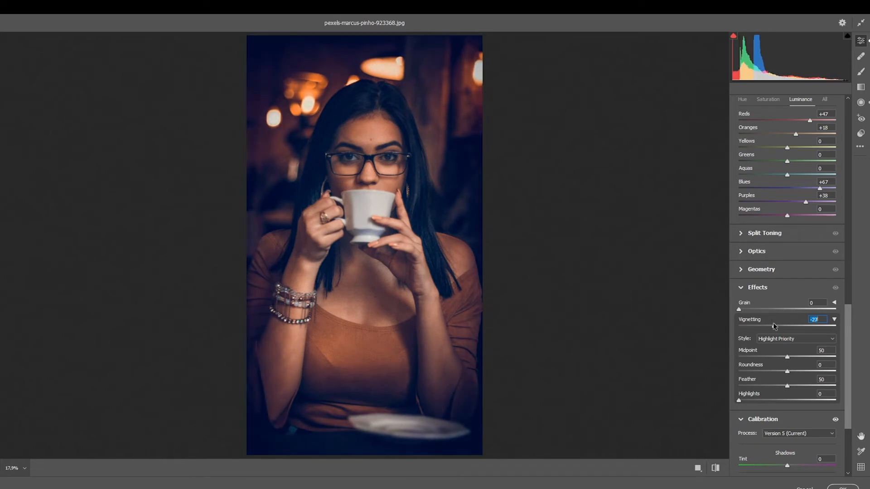
Look at the options for saving the grade's settings, cancel without saving, and view the list of user presets
click(860, 148)
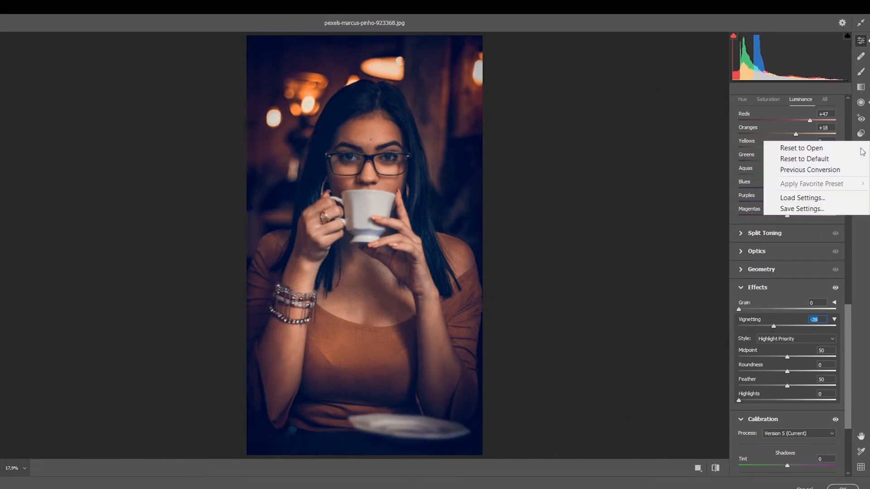
click(802, 208)
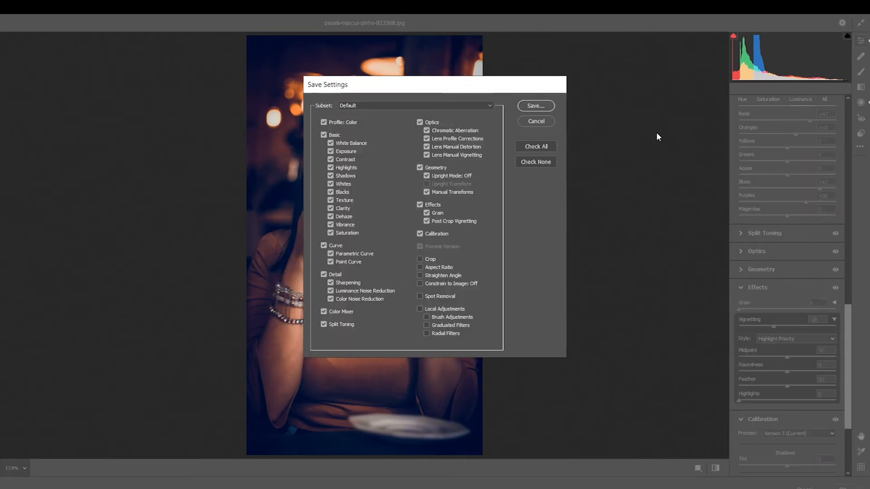
click(536, 121)
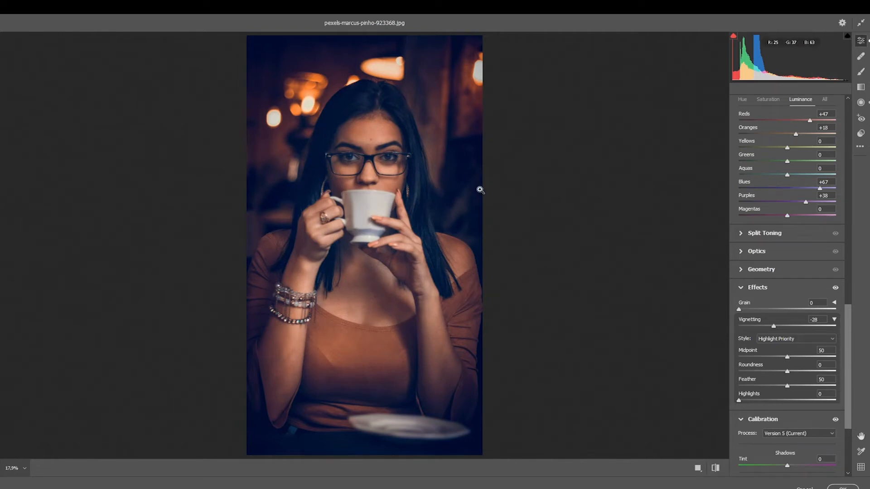
click(860, 135)
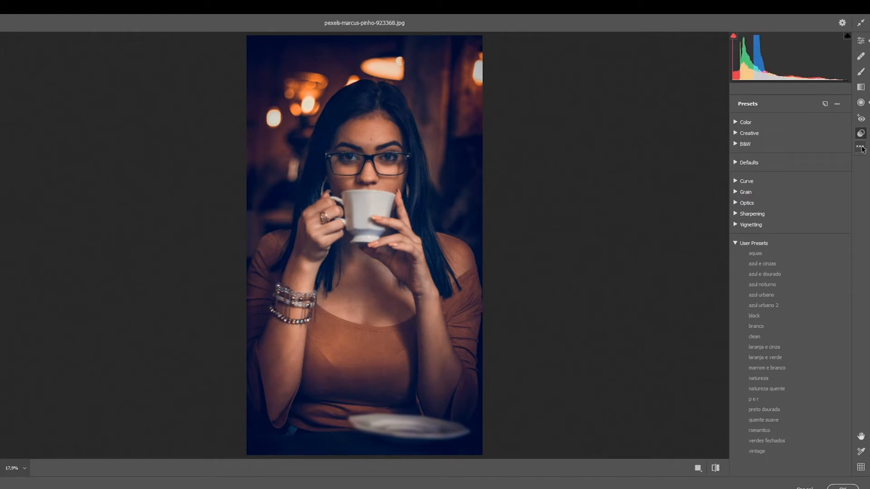
Apply the Camera Raw grade and repeatedly toggle Layer 1's visibility to compare the photo before and after
click(843, 488)
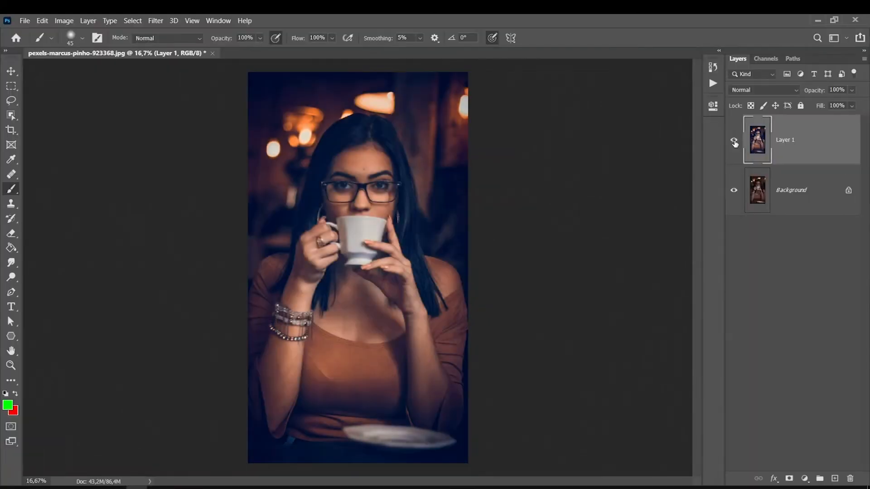
click(734, 141)
click(734, 141)
click(734, 141)
click(734, 141)
click(734, 141)
click(734, 141)
click(733, 141)
click(734, 141)
click(734, 141)
click(734, 141)
click(734, 142)
click(734, 141)
click(734, 141)
click(734, 141)
click(851, 90)
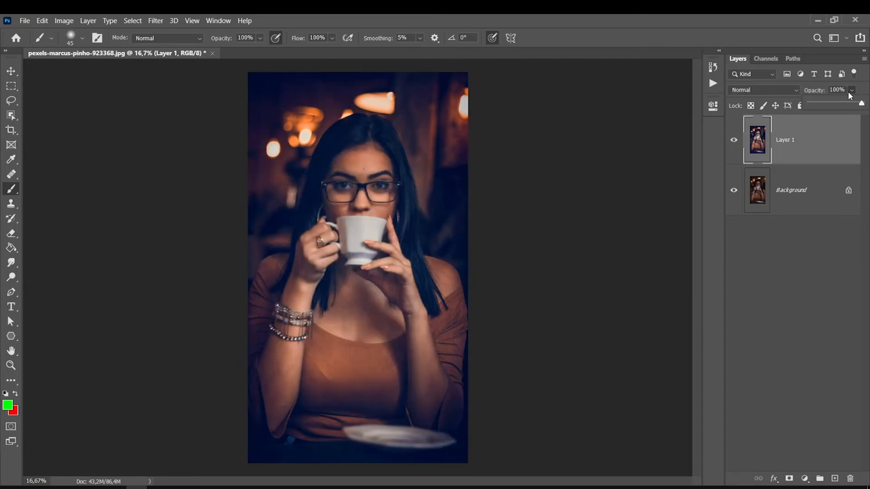
mouse_move(860, 105)
mouse_down()
mouse_move(842, 105)
mouse_move(861, 104)
mouse_up()
click(841, 149)
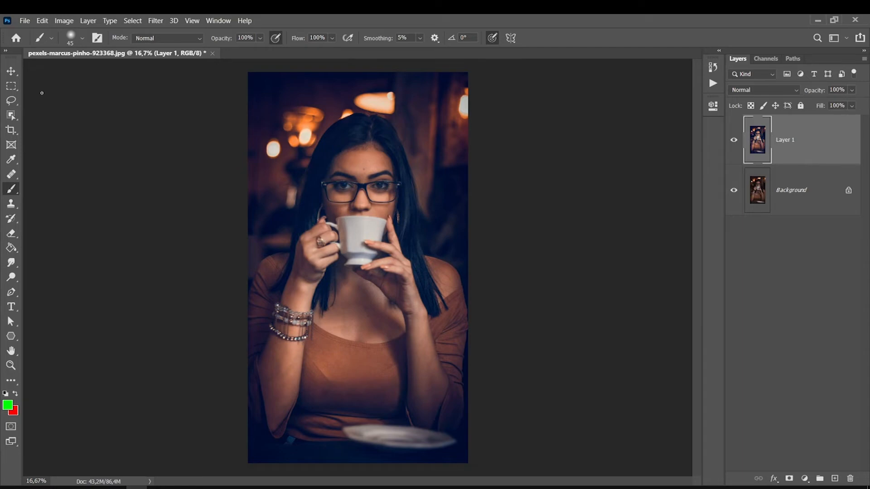
Lasso the round background light beside the woman's hair with a 15 px feather and copy it to a new layer
click(11, 100)
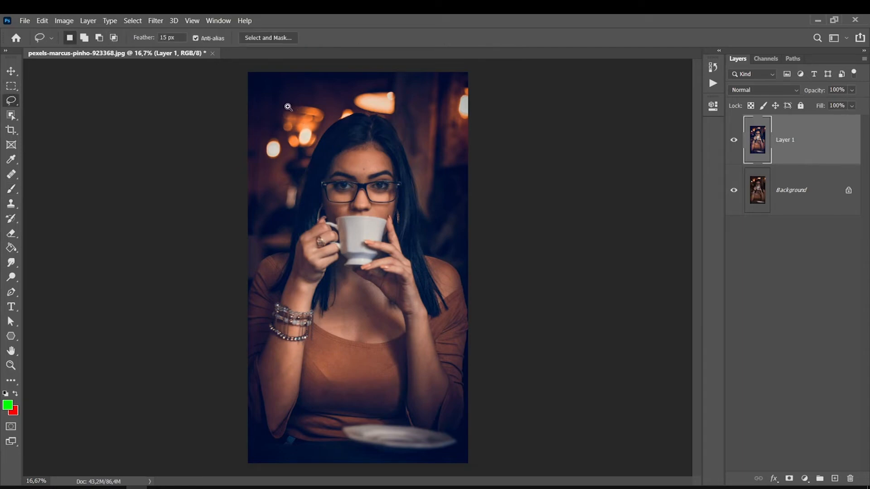
key(ctrl+plus)
key(ctrl+plus)
key(ctrl+plus)
drag(702, 240, 710, 165)
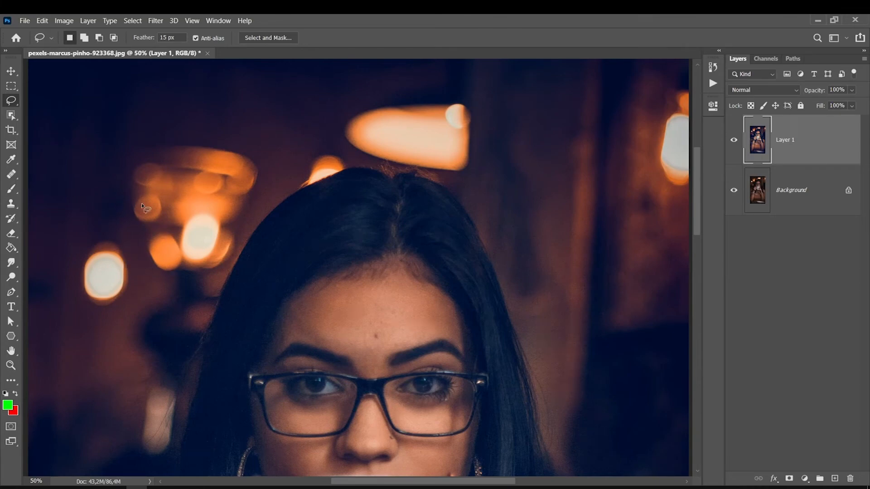
mouse_move(162, 220)
mouse_down()
mouse_move(154, 197)
mouse_move(136, 202)
mouse_move(138, 216)
mouse_move(163, 229)
mouse_up()
mouse_move(128, 292)
mouse_down()
mouse_move(127, 259)
mouse_move(88, 260)
mouse_move(89, 298)
mouse_move(130, 280)
mouse_move(117, 244)
mouse_move(76, 268)
mouse_move(106, 307)
mouse_move(133, 274)
mouse_up()
key(ctrl+j)
Set the copied light's blend mode to Screen and move it to the photo's upper-left corner, keeping its fill at 100%
click(741, 91)
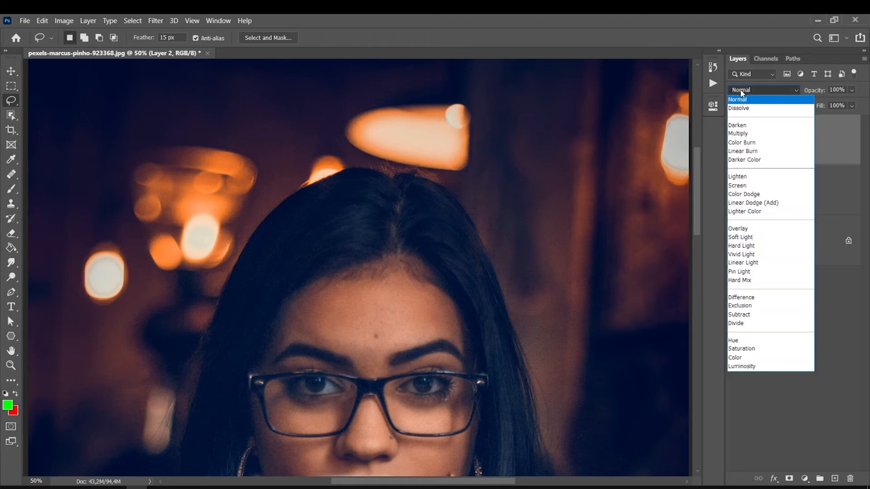
click(740, 187)
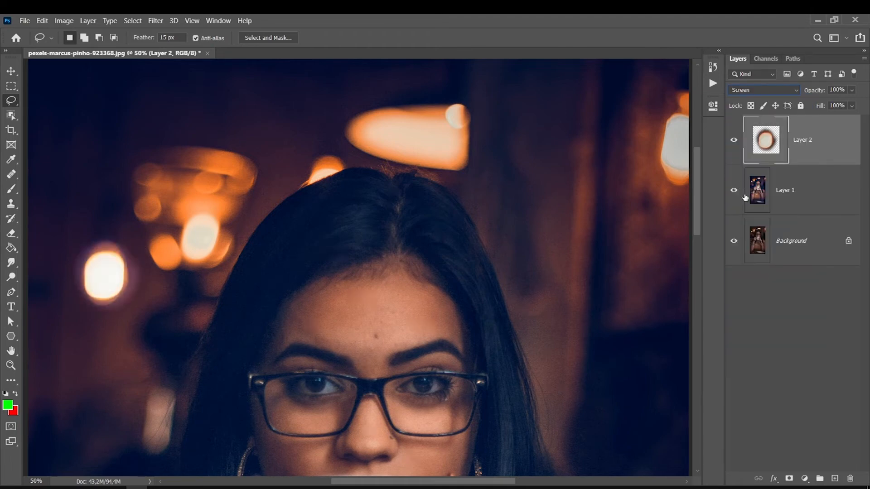
key(ctrl+0)
key(ctrl+t)
mouse_move(270, 150)
mouse_down()
mouse_move(273, 196)
mouse_move(273, 122)
mouse_move(249, 90)
mouse_up()
key(Return)
key(l)
click(852, 106)
drag(849, 119, 864, 122)
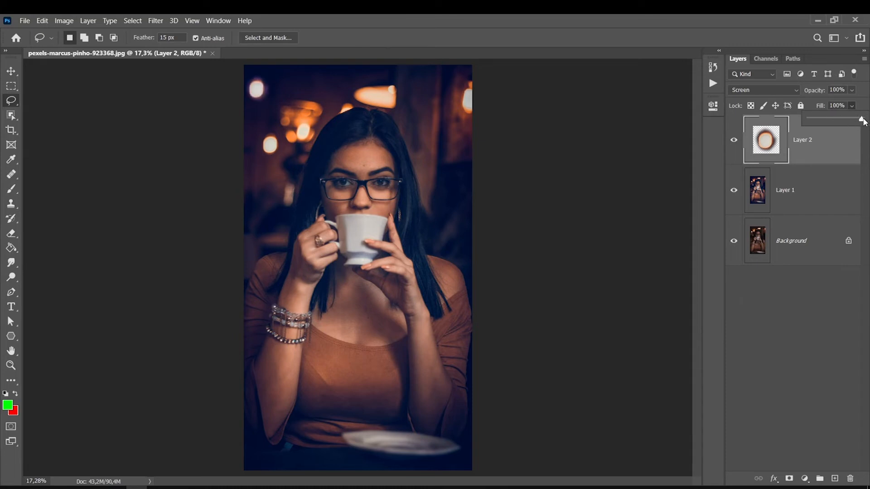
Duplicate the light twice, placing one copy near the upper-left lights and a greatly enlarged one in the photo's lower-left corner
key(ctrl+j)
key(ctrl+t)
mouse_move(264, 96)
mouse_down()
mouse_move(286, 108)
mouse_move(264, 105)
mouse_move(245, 453)
mouse_up()
key(Return)
key(l)
key(ctrl+j)
key(ctrl+t)
mouse_move(272, 423)
mouse_down()
mouse_move(376, 308)
mouse_move(215, 461)
mouse_move(217, 471)
mouse_move(229, 469)
mouse_up()
key(Return)
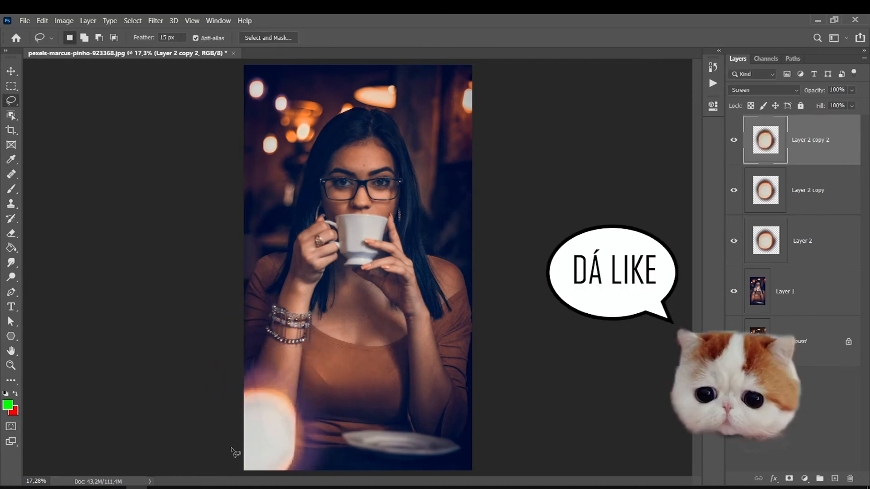
Apply a 4.6 pixel Gaussian Blur to the large lower-left light and set its layer opacity to 98%
click(155, 21)
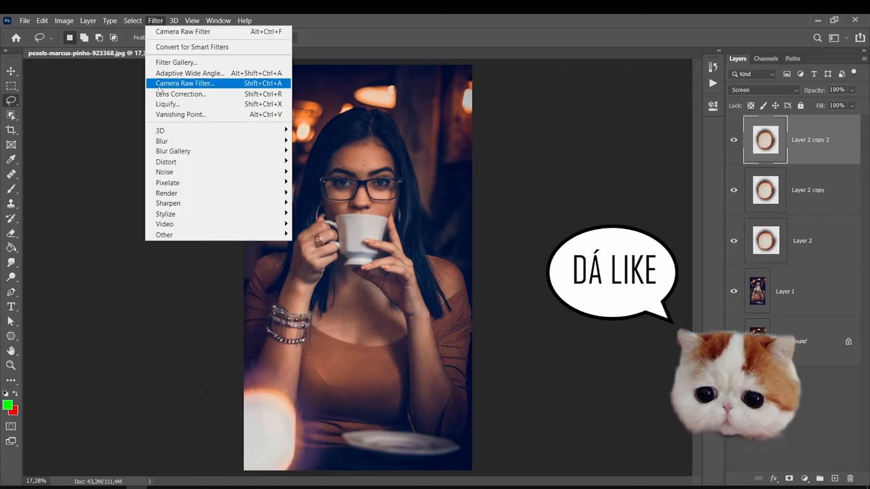
mouse_move(167, 144)
click(313, 184)
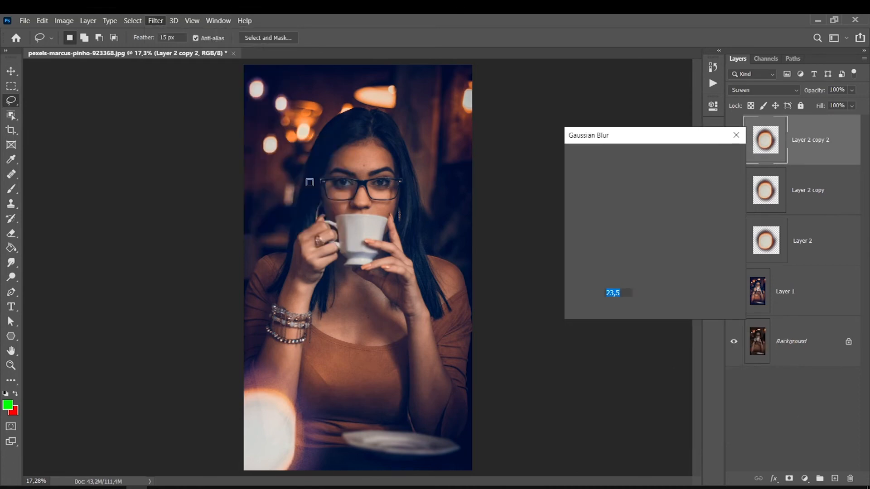
drag(599, 307, 602, 310)
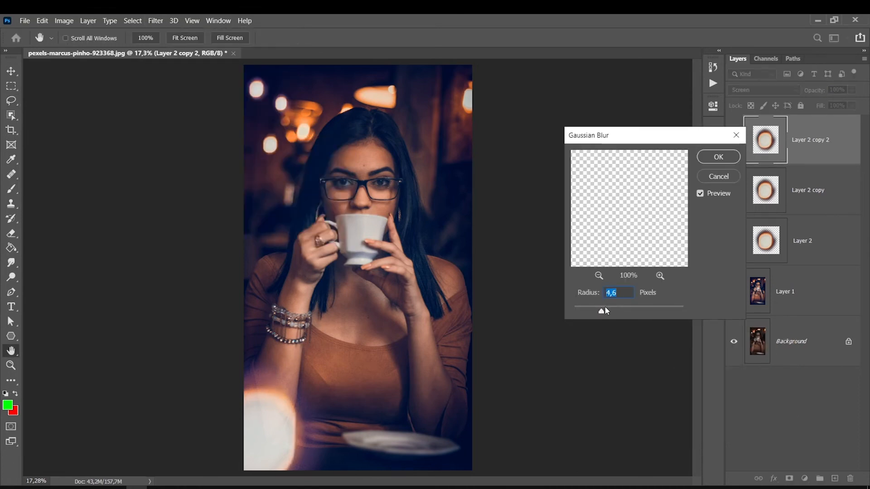
key(Return)
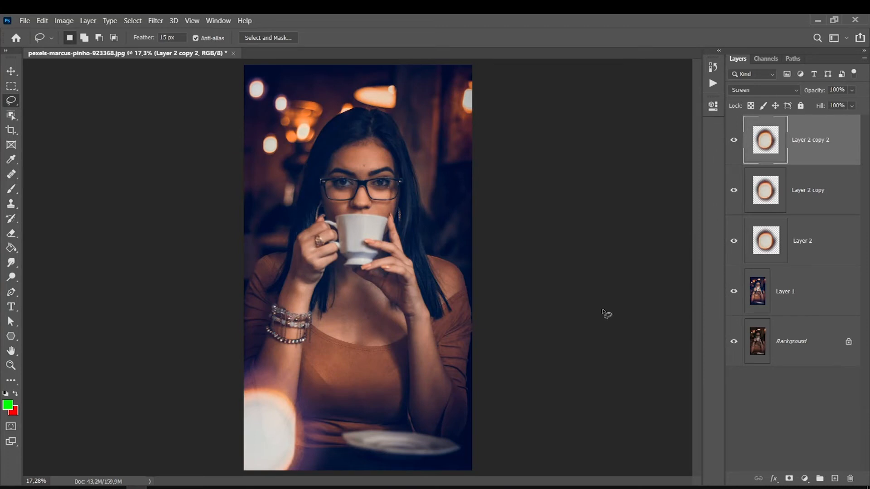
drag(849, 91, 863, 106)
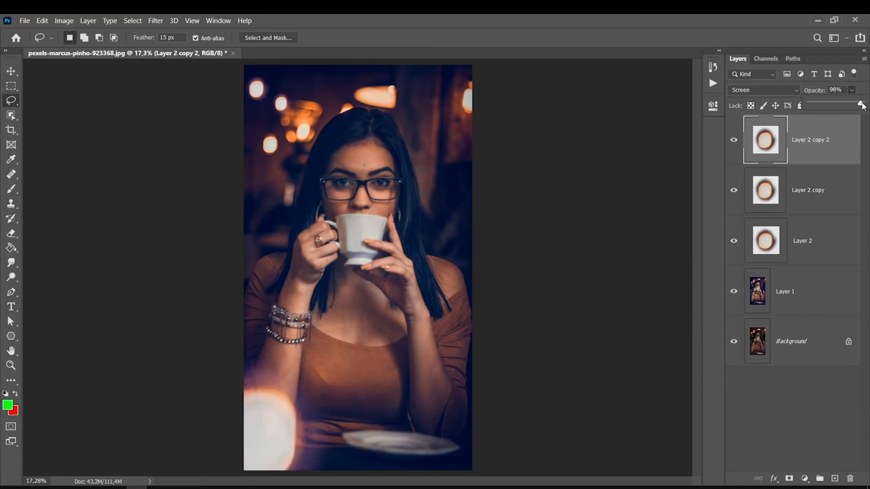
Duplicate the large light twice and spread the copies around it in the photo's lower-left corner
key(ctrl+j)
key(ctrl+t)
drag(340, 349, 294, 394)
mouse_move(248, 427)
mouse_down()
mouse_move(450, 434)
mouse_move(232, 376)
mouse_move(311, 462)
mouse_move(278, 462)
mouse_move(312, 434)
mouse_move(397, 438)
mouse_move(489, 287)
mouse_move(488, 186)
mouse_up()
key(Return)
key(ctrl+j)
key(ctrl+t)
key(Return)
Duplicate the large light once more and position the copy at the photo's right edge beside the woman's hair
key(ctrl+j)
key(ctrl+t)
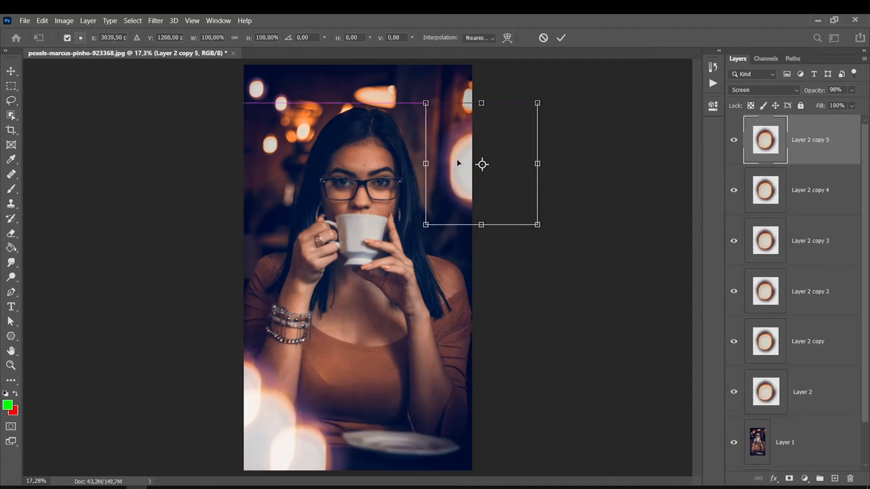
mouse_move(421, 96)
mouse_down()
mouse_move(436, 121)
mouse_move(410, 101)
mouse_up()
key(Return)
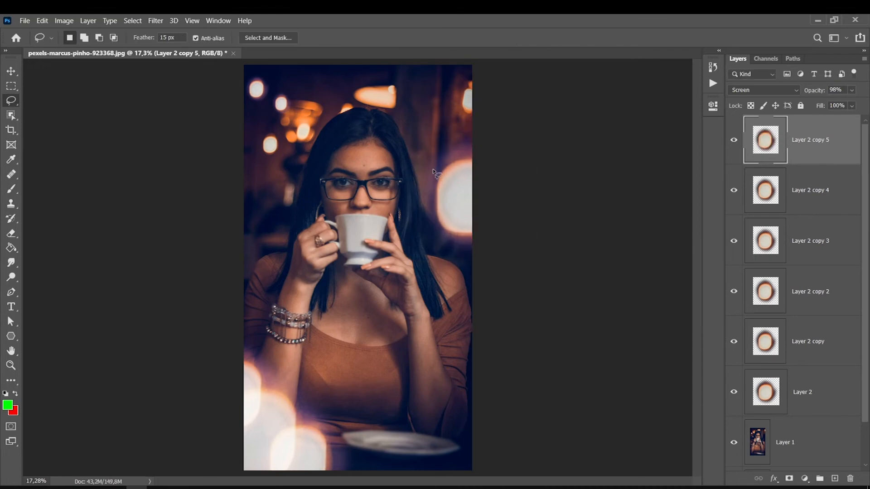
Duplicate the right-edge light and try moving the copy down over the woman's chest
key(ctrl+j)
key(ctrl+t)
drag(471, 195, 343, 349)
key(Escape)
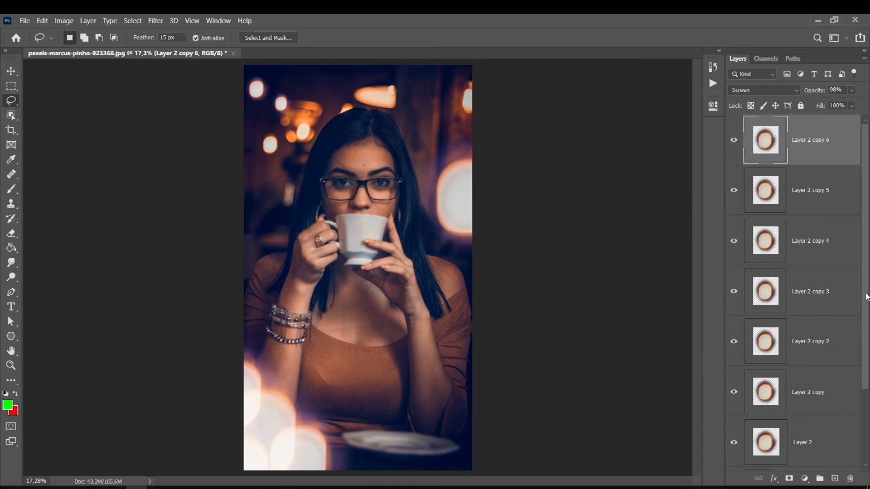
Merge all the light layers, from Layer 2 through Layer 2 copy 6, into a single layer
scroll(866, 297, down, 3)
scroll(866, 297, up, 2)
shift+click(803, 410)
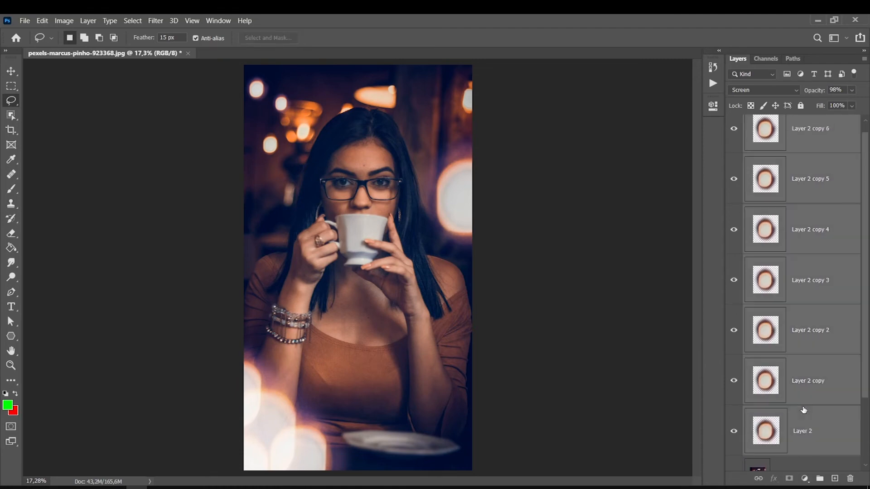
key(ctrl+e)
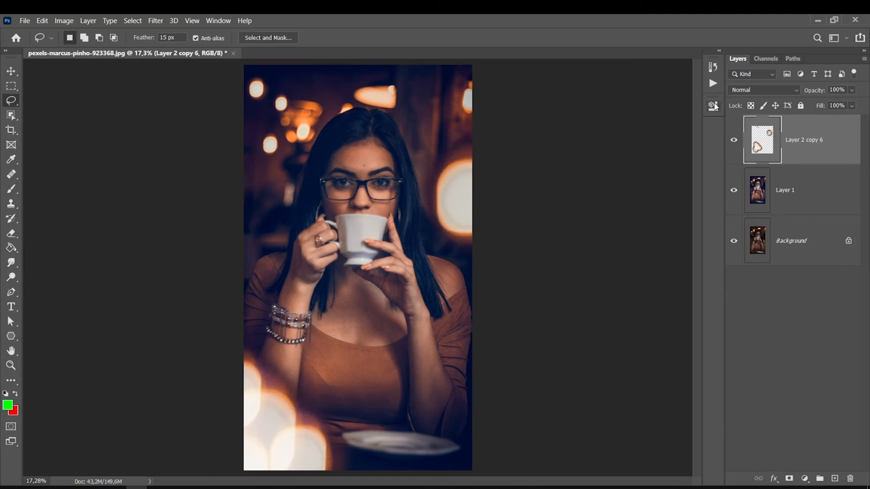
Try the Screen and Darker Color blend modes on the merged lights layer
click(743, 90)
click(738, 185)
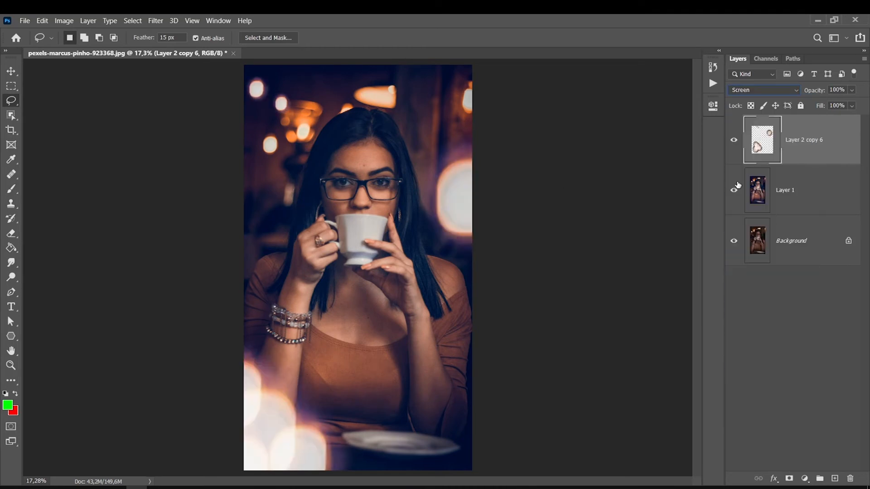
key(Up)
key(Up)
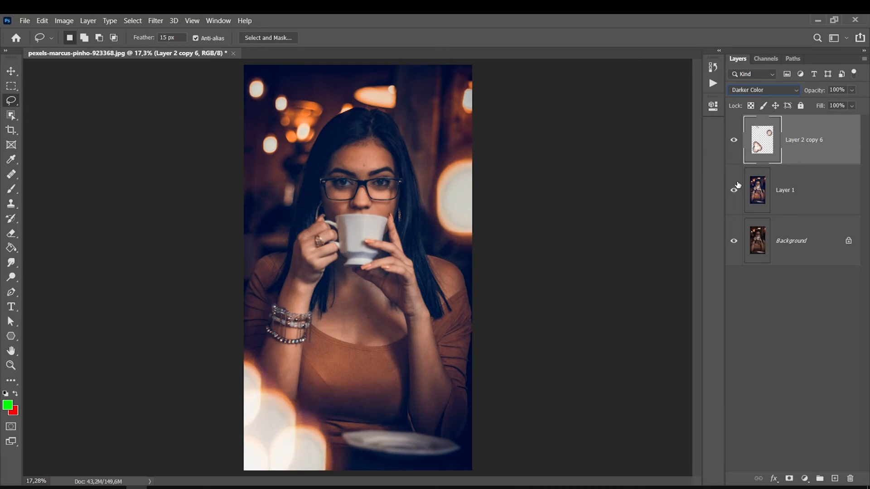
click(741, 95)
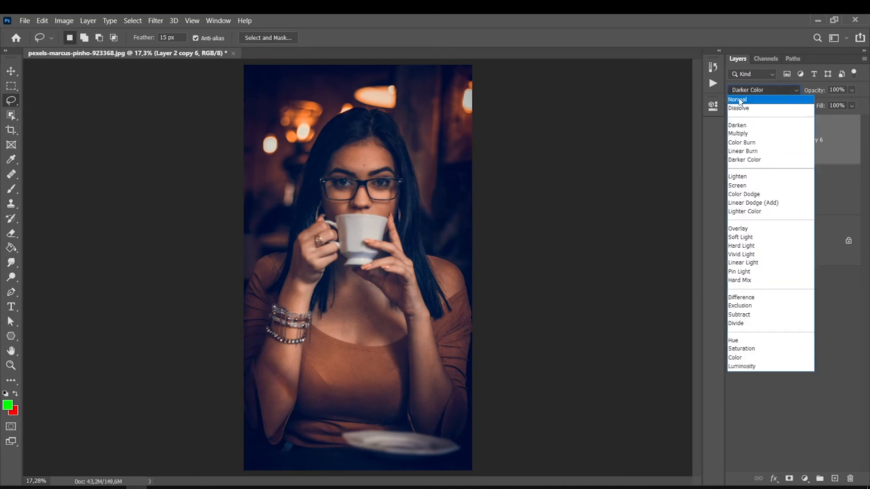
click(735, 128)
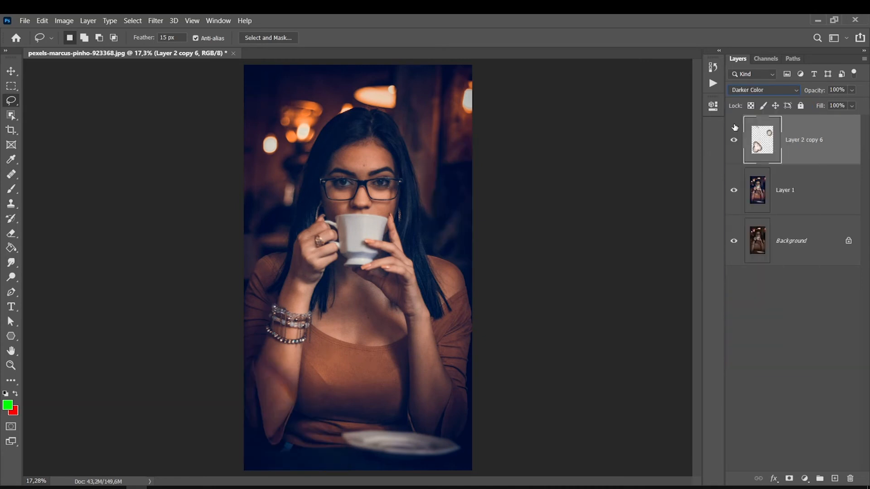
Try the Lighten, Screen and Overlay blend modes on the merged lights layer
click(752, 90)
click(737, 177)
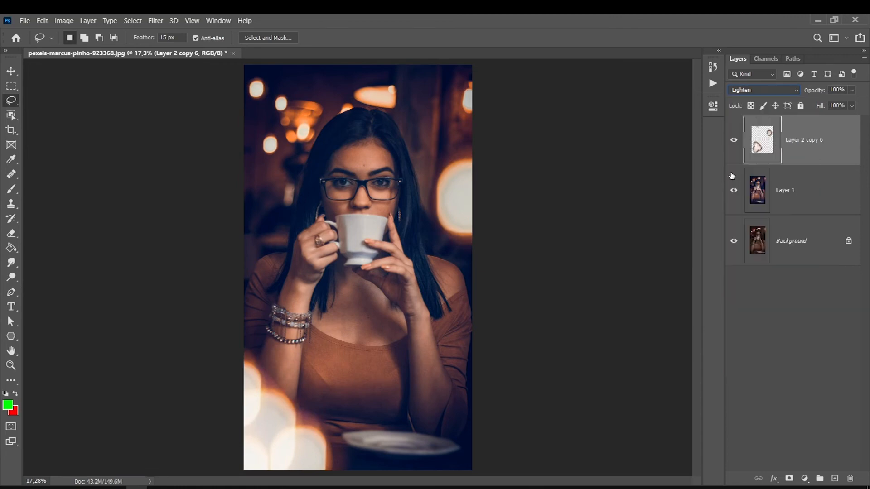
key(Down)
key(Down)
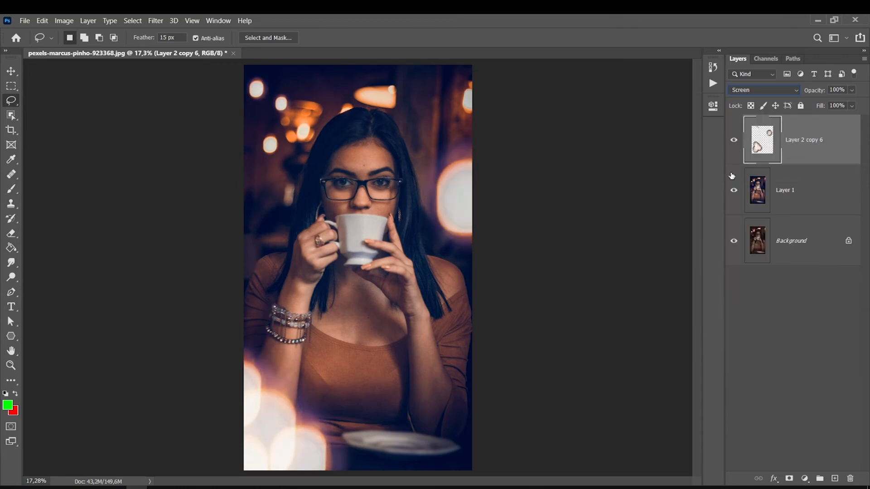
key(Down)
key(Down)
key(Down)
key(Down)
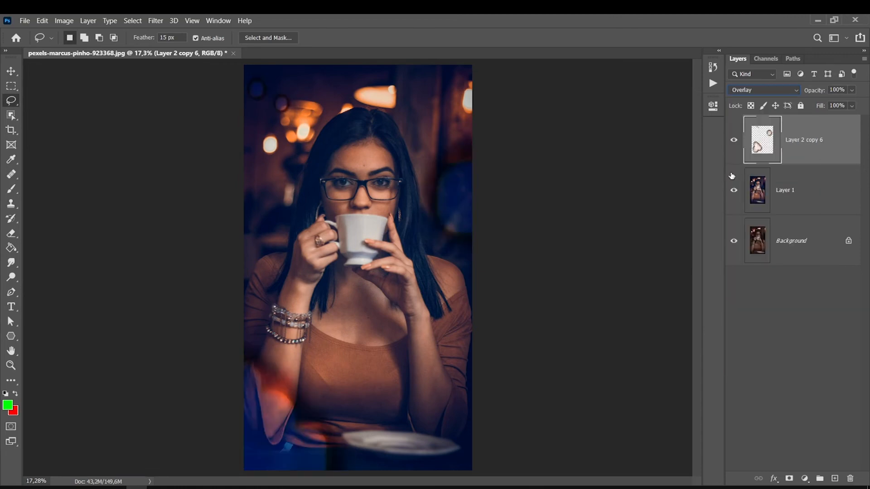
key(Up)
key(Up)
key(Up)
key(Down)
Set the merged lights layer to Lighten and toggle its visibility to compare the photo with and without the lights
click(752, 90)
click(737, 174)
click(733, 141)
click(733, 142)
click(734, 144)
click(733, 144)
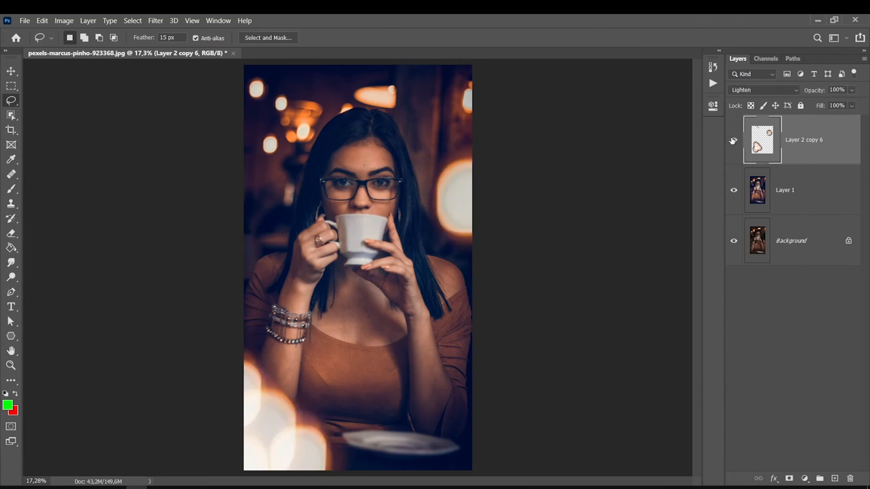
Add a new layer above the lights and sample a light orange from the background bokeh as the foreground color
click(834, 479)
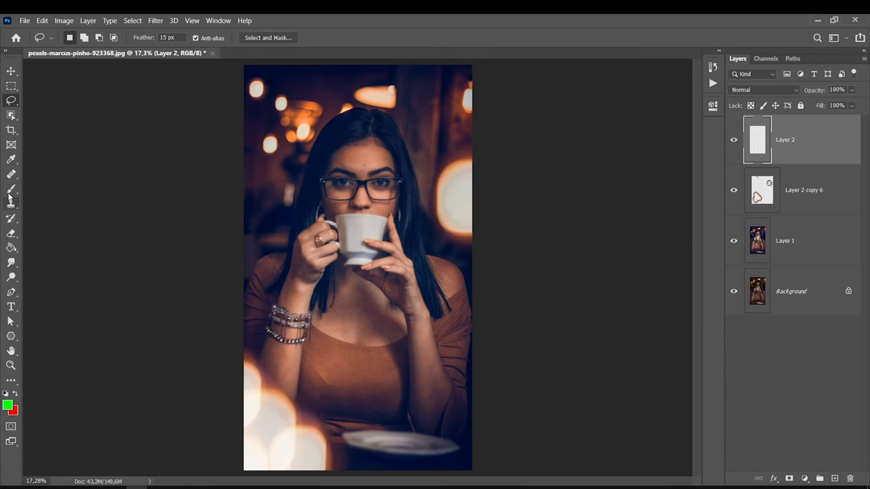
key(i)
click(8, 403)
click(307, 127)
key(Return)
Paint a soft orange glow over the lower-left lights and the right-edge light with a 0% hardness brush enlarged up to 3900 px
key(b)
key(bracketright)
key(bracketright)
key(bracketright)
key(bracketright)
key(bracketright)
key(bracketright)
key(bracketright)
key(bracketright)
key(bracketright)
key(bracketright)
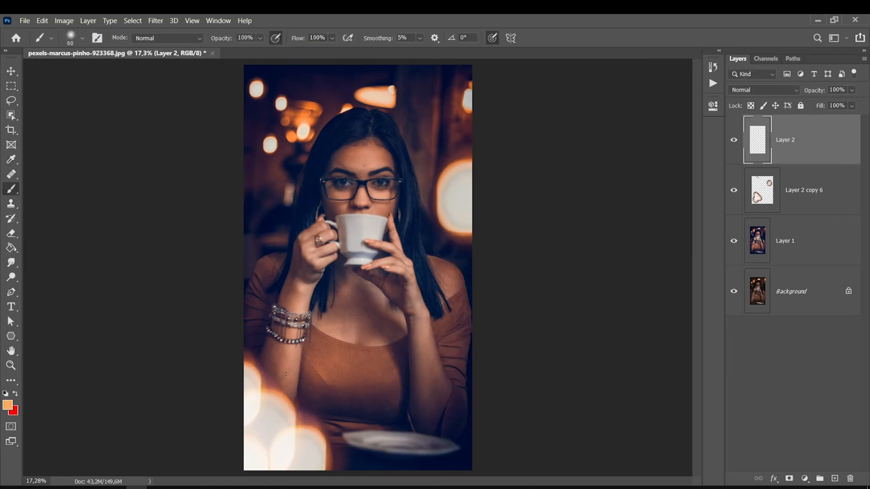
right_click(288, 342)
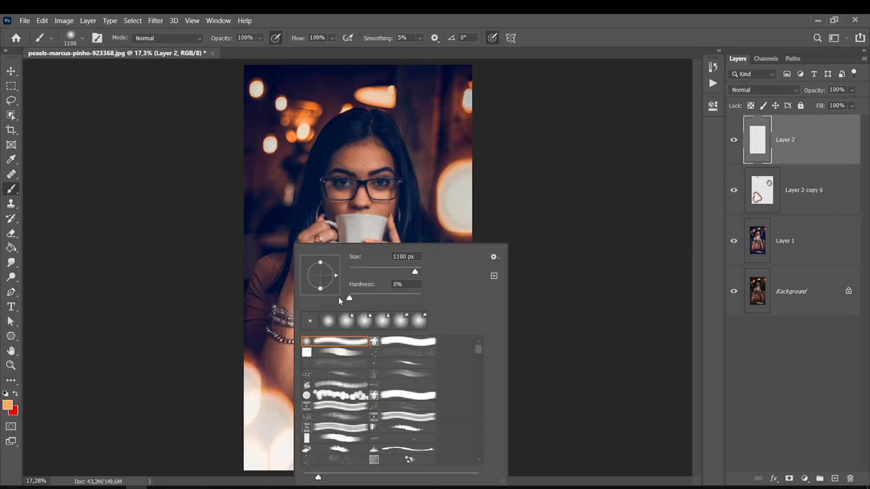
key(Return)
key(bracketright)
key(bracketright)
key(bracketright)
key(bracketright)
key(bracketright)
key(bracketright)
key(bracketright)
key(bracketright)
key(bracketright)
key(bracketright)
key(bracketright)
key(bracketright)
key(bracketright)
key(bracketright)
key(bracketright)
key(bracketright)
key(bracketright)
key(bracketright)
key(bracketright)
key(bracketright)
key(bracketright)
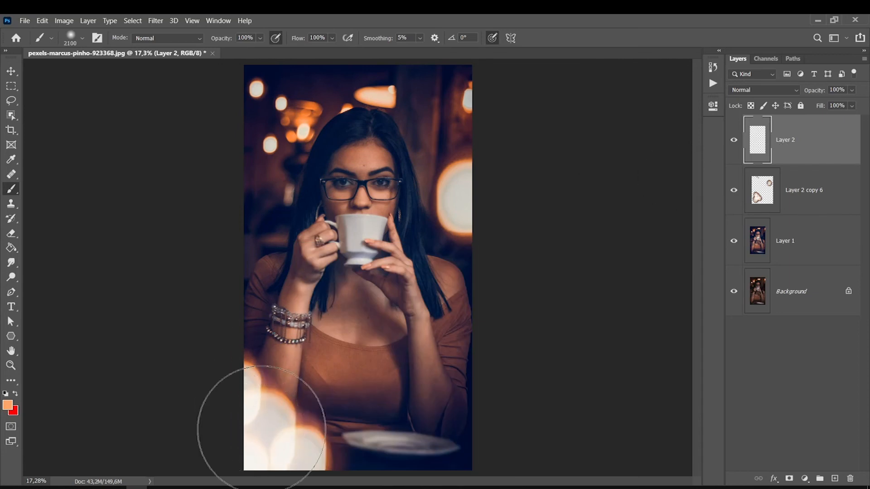
mouse_move(261, 420)
mouse_down()
mouse_move(334, 368)
mouse_move(513, 168)
mouse_move(480, 190)
mouse_up()
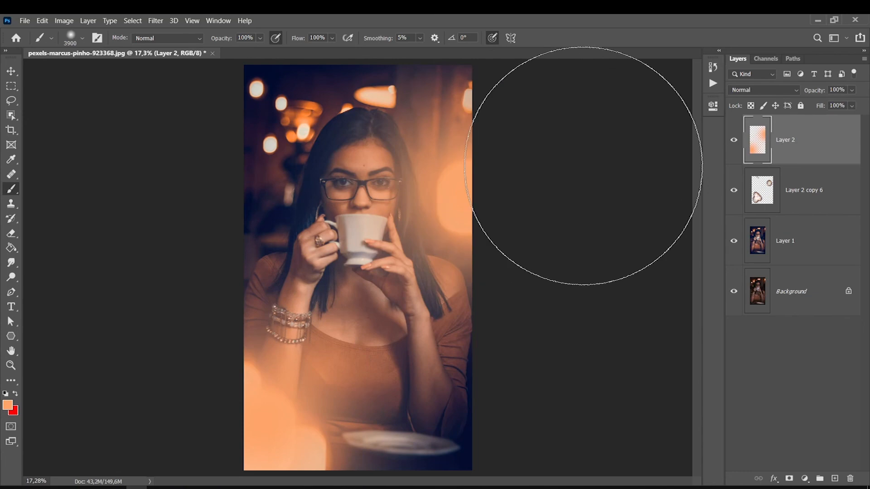
Set the orange glow layer to Soft Light at 50% opacity
click(747, 89)
click(742, 237)
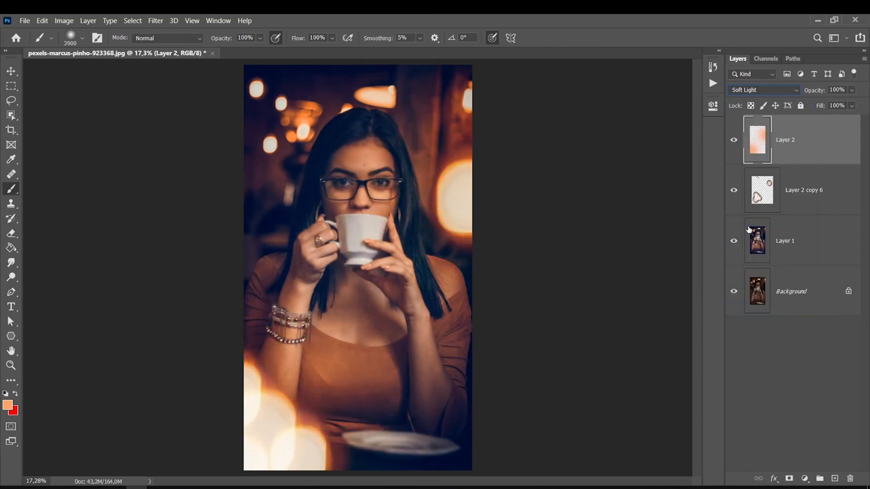
click(852, 89)
drag(848, 104, 837, 105)
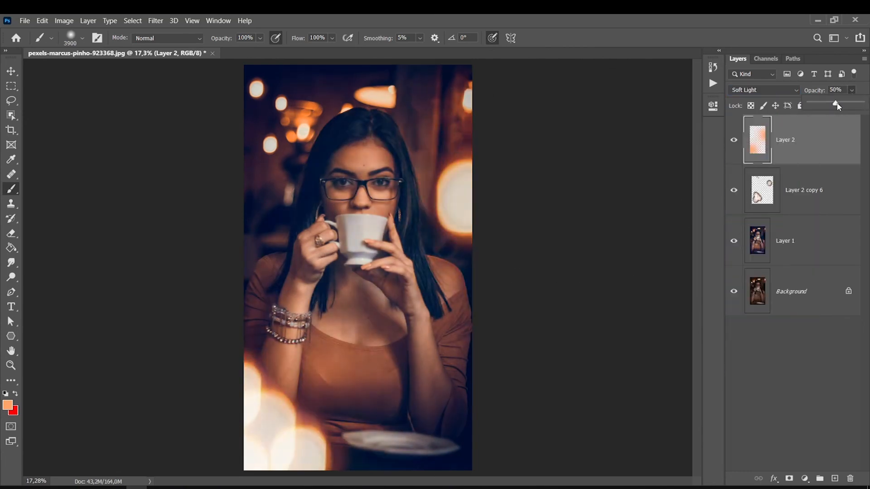
Duplicate the orange glow layer and set the copy to Screen at 18% opacity
key(ctrl+j)
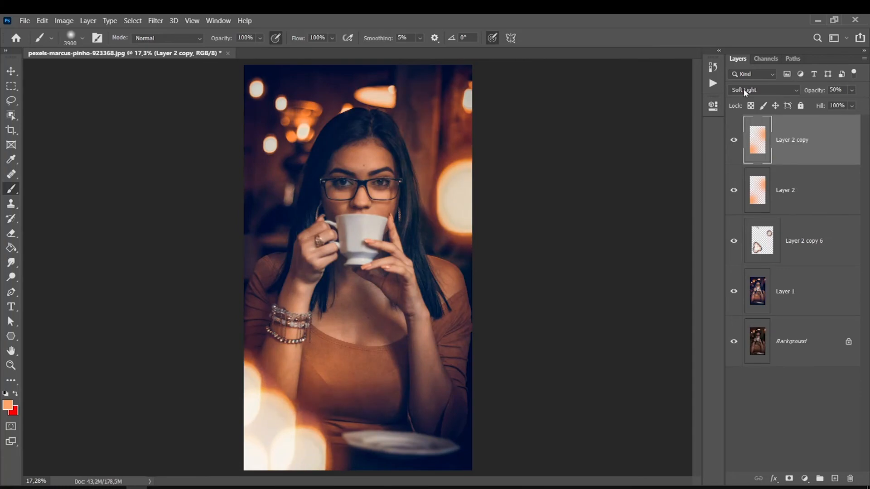
click(743, 89)
click(740, 181)
click(852, 90)
drag(839, 103, 823, 104)
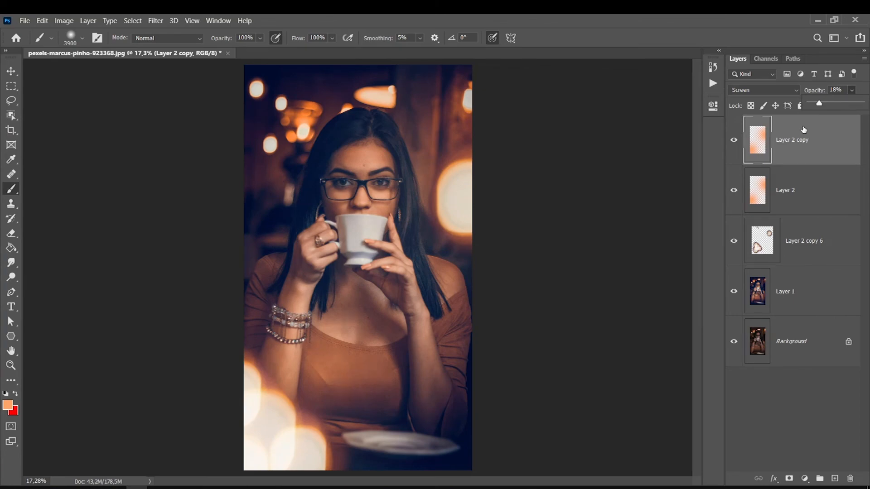
Compare the original background photo with the finished edit by toggling the visibility of all other layers
alt+click(733, 343)
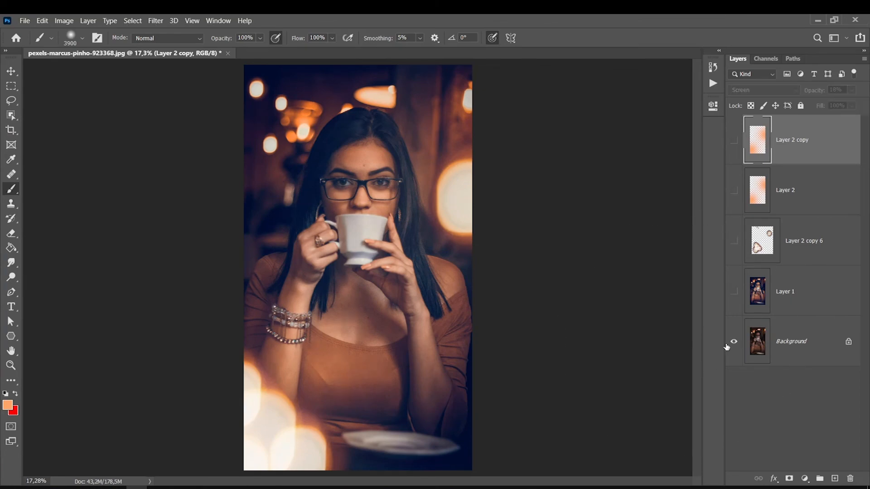
alt+click(727, 347)
alt+click(726, 347)
alt+click(727, 337)
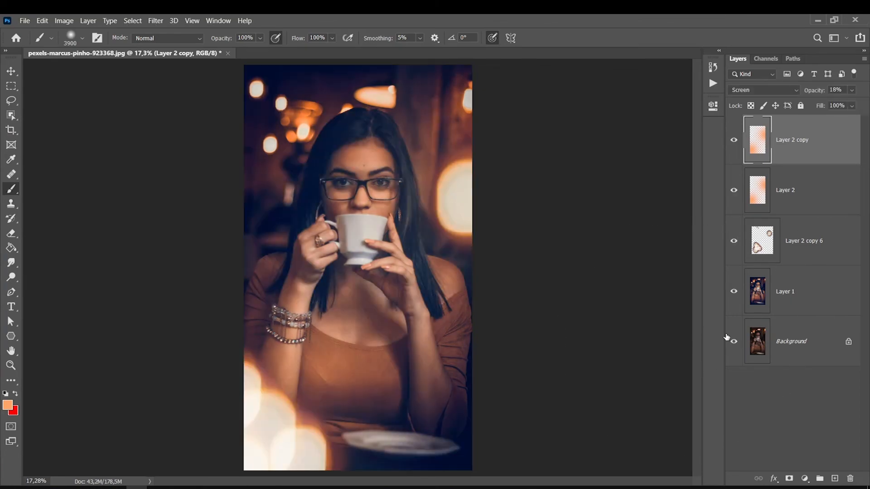